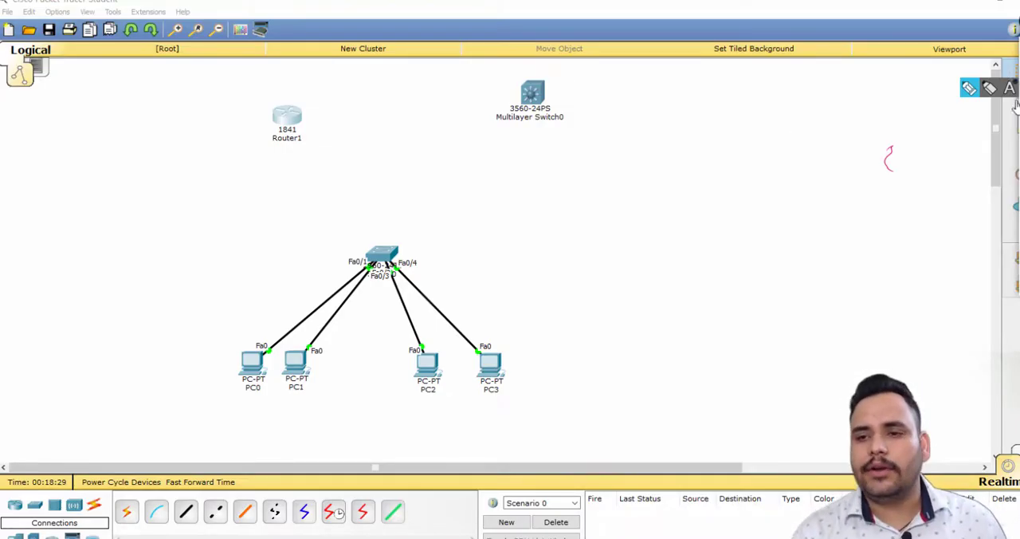
Reposition the multilayer switch and Router1 in the open area above the PC network.
{"action": "left_click", "coordinate": [1017, 190]}
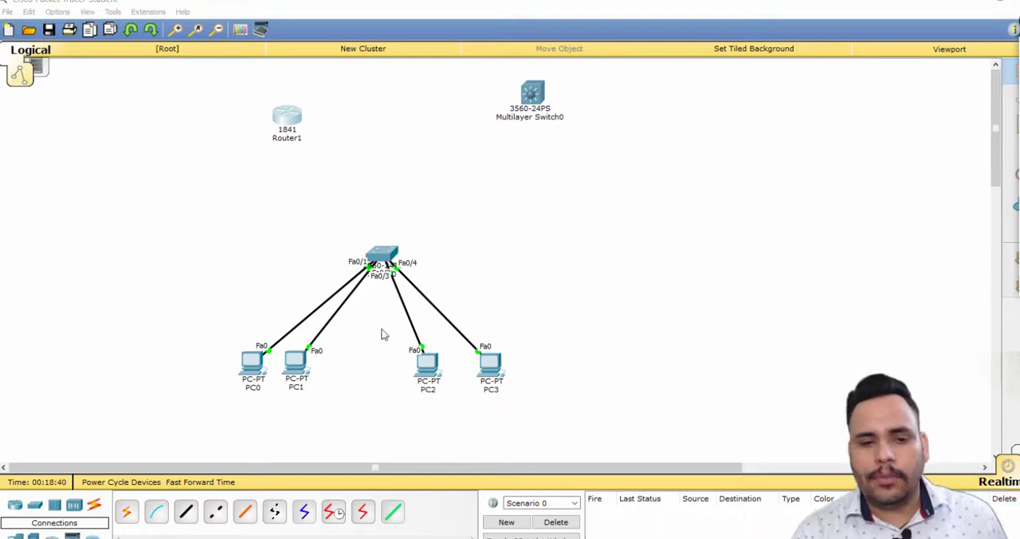
{"action": "mouse_move", "coordinate": [535, 102]}
{"action": "left_mouse_down"}
{"action": "mouse_move", "coordinate": [506, 212]}
{"action": "mouse_move", "coordinate": [525, 85]}
{"action": "left_mouse_up"}
{"action": "left_click_drag", "start_coordinate": [286, 127], "coordinate": [300, 148]}
{"action": "left_click", "coordinate": [532, 185]}
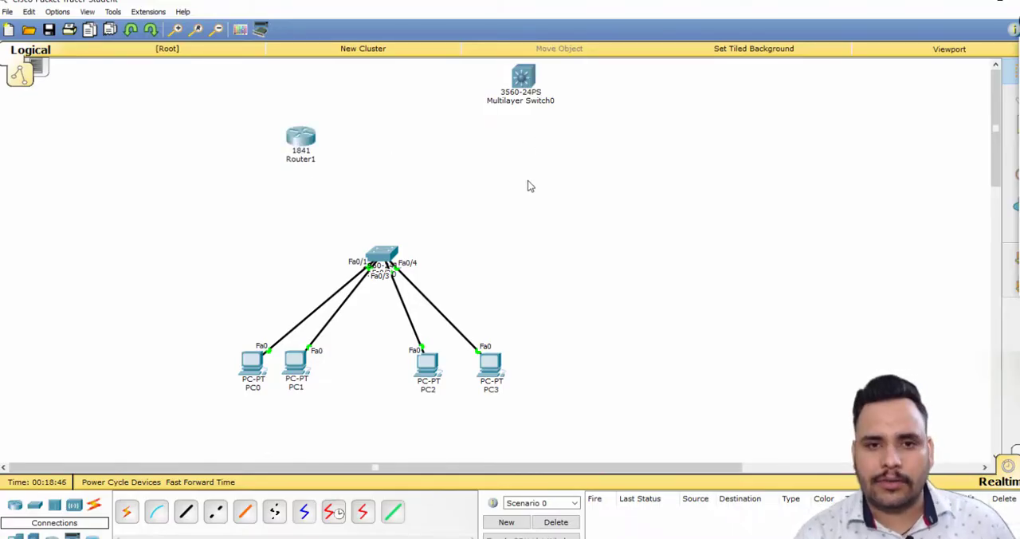
{"action": "left_click_drag", "start_coordinate": [208, 239], "coordinate": [535, 407]}
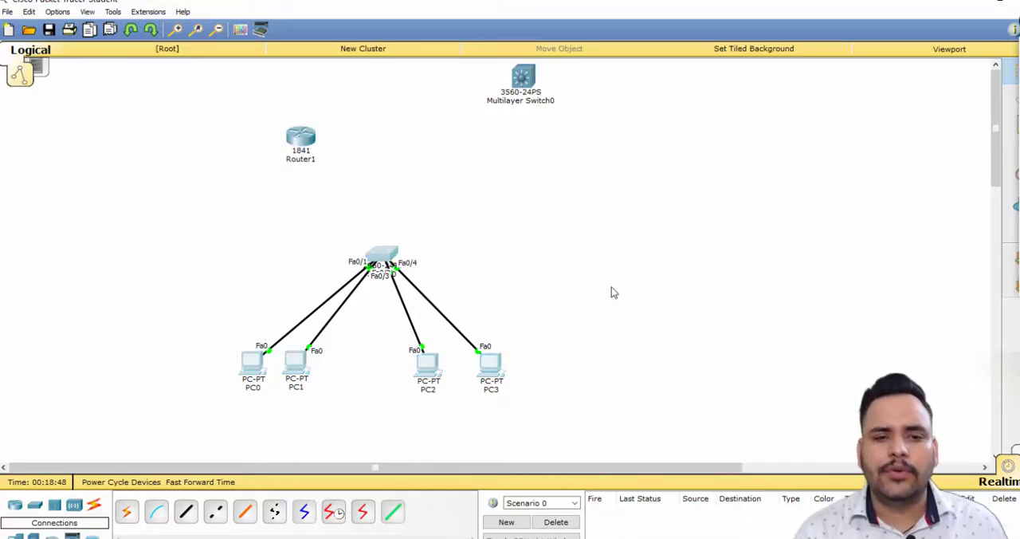
{"action": "left_click", "coordinate": [610, 287]}
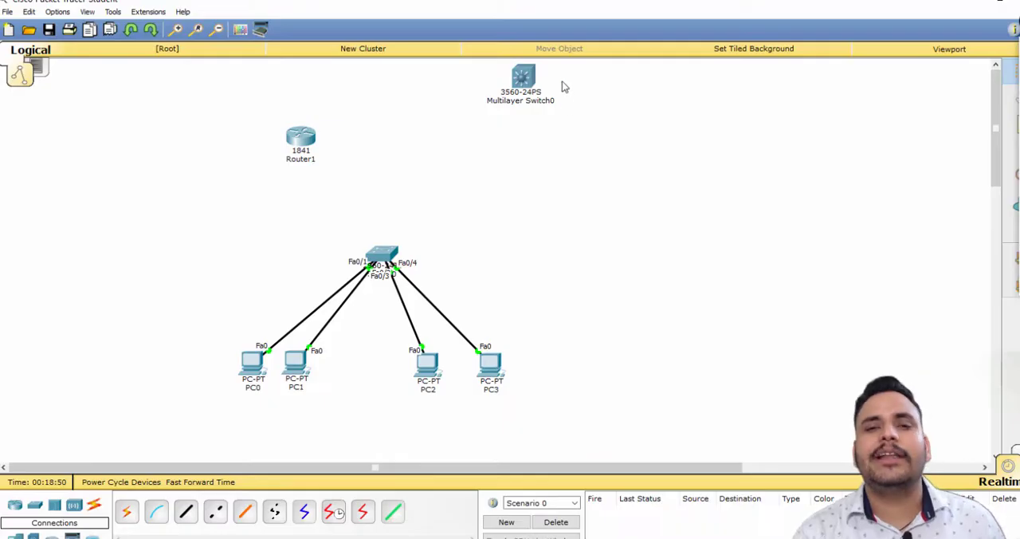
Delete the 3560-24PS multilayer switch from the topology.
{"action": "left_click_drag", "start_coordinate": [569, 68], "coordinate": [517, 106]}
{"action": "key", "text": "Delete"}
{"action": "key", "text": "Return"}
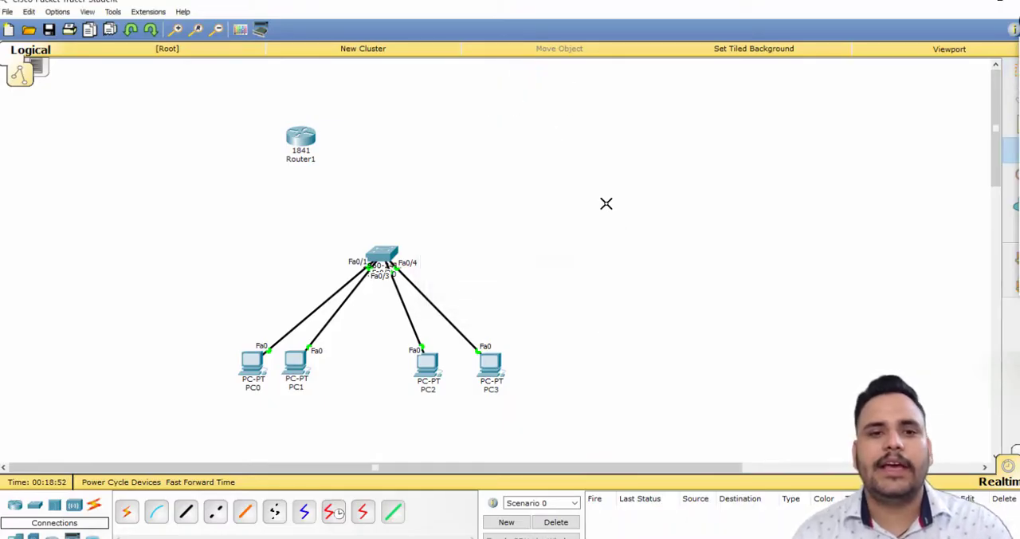
Place Router1 directly above Switch0 and link Switch0 to it with an automatically chosen connection.
{"action": "left_click_drag", "start_coordinate": [323, 149], "coordinate": [404, 137]}
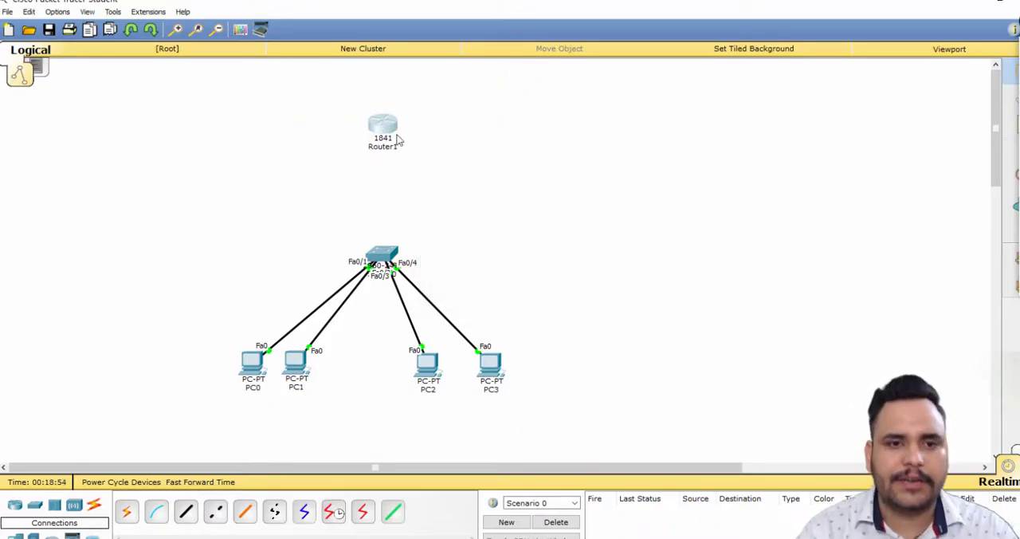
{"action": "left_click", "coordinate": [126, 510]}
{"action": "left_click", "coordinate": [382, 252]}
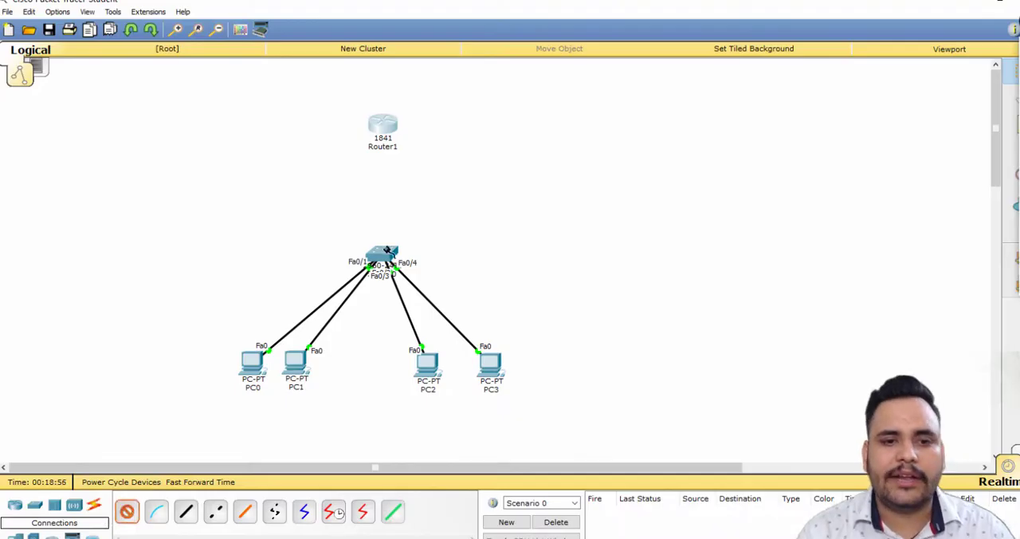
{"action": "left_click", "coordinate": [376, 129]}
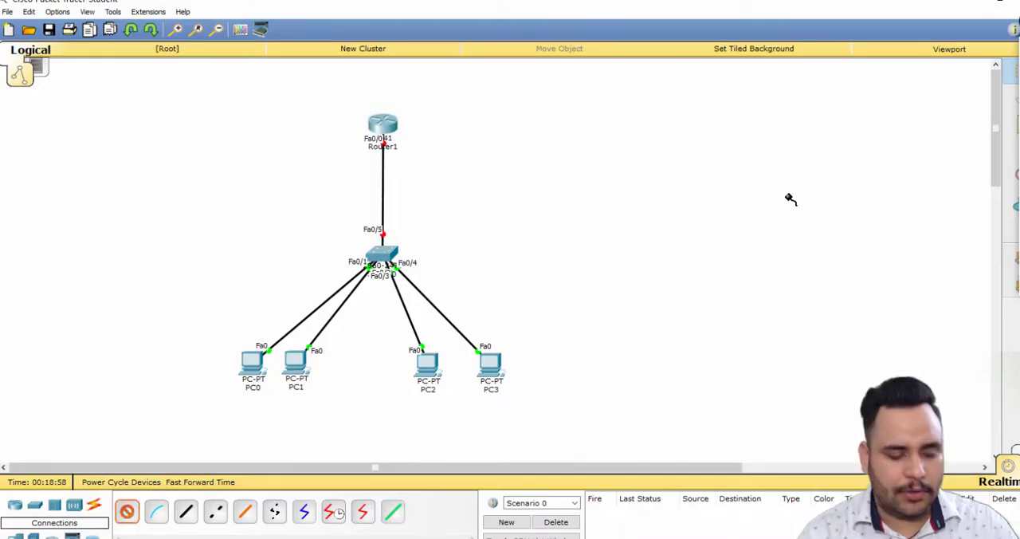
{"action": "key", "text": "Escape"}
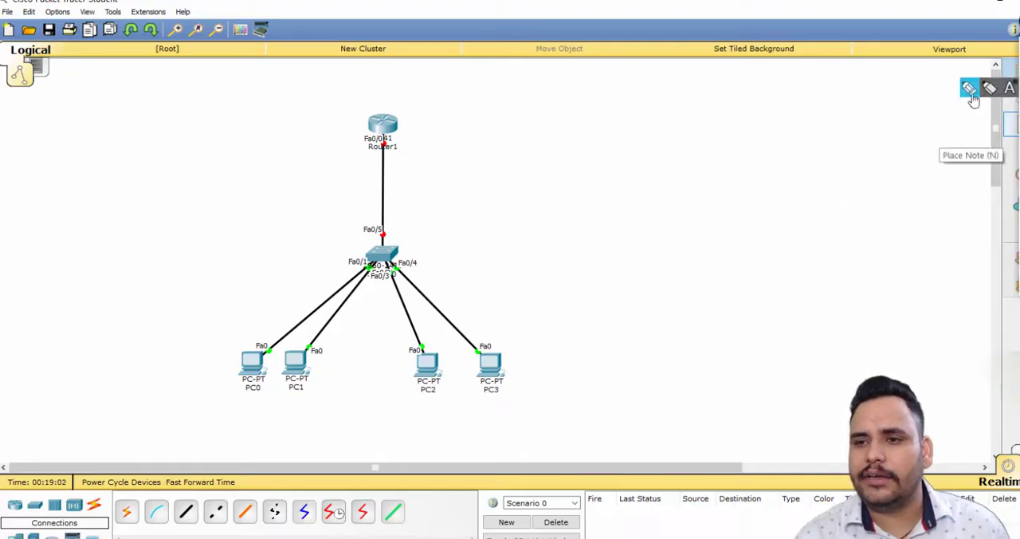
Circle PC0 and PC1 with the annotation pen as Vlan 2 and PC2 and PC3 as Vlan 3, underlining both labels.
{"action": "left_click", "coordinate": [974, 86]}
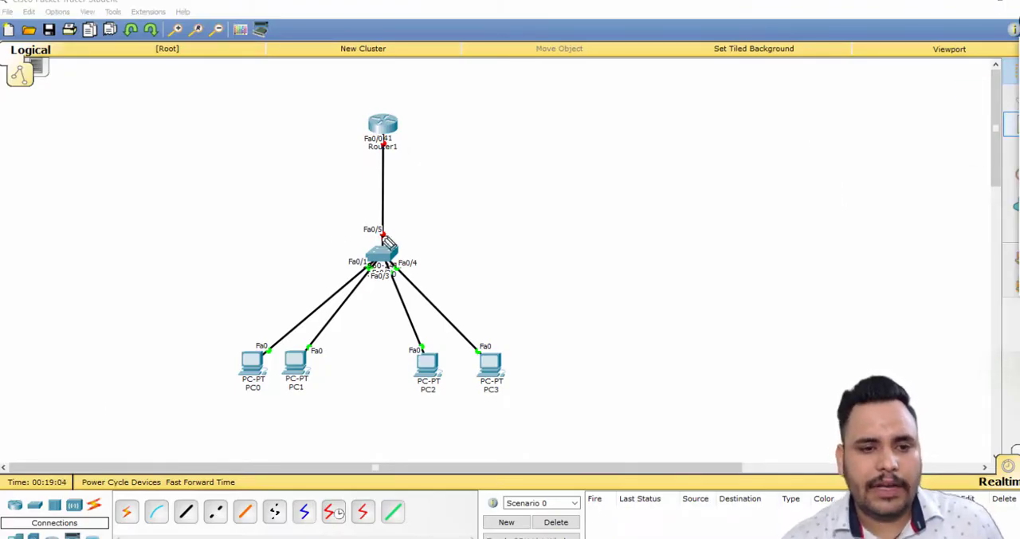
{"action": "mouse_move", "coordinate": [322, 330]}
{"action": "left_mouse_down"}
{"action": "mouse_move", "coordinate": [289, 317]}
{"action": "mouse_move", "coordinate": [230, 391]}
{"action": "mouse_move", "coordinate": [348, 378]}
{"action": "mouse_move", "coordinate": [330, 319]}
{"action": "left_mouse_up"}
{"action": "mouse_move", "coordinate": [514, 345]}
{"action": "left_mouse_down"}
{"action": "mouse_move", "coordinate": [411, 396]}
{"action": "mouse_move", "coordinate": [517, 382]}
{"action": "mouse_move", "coordinate": [469, 330]}
{"action": "left_mouse_up"}
{"action": "mouse_move", "coordinate": [232, 406]}
{"action": "left_mouse_down"}
{"action": "mouse_move", "coordinate": [247, 427]}
{"action": "mouse_move", "coordinate": [262, 408]}
{"action": "mouse_move", "coordinate": [281, 420]}
{"action": "mouse_move", "coordinate": [330, 412]}
{"action": "left_mouse_up"}
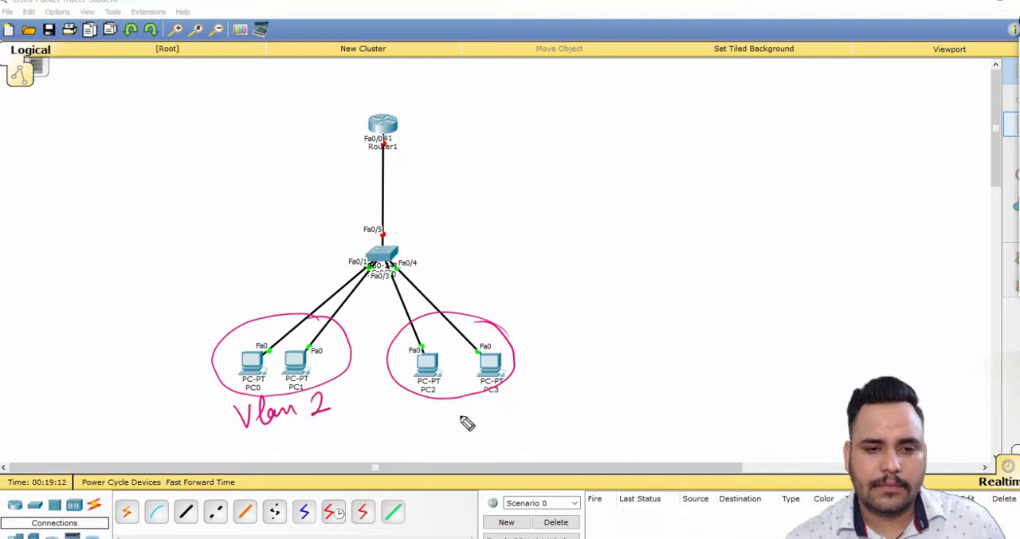
{"action": "mouse_move", "coordinate": [449, 407]}
{"action": "left_mouse_down"}
{"action": "mouse_move", "coordinate": [528, 409]}
{"action": "mouse_move", "coordinate": [520, 428]}
{"action": "left_mouse_up"}
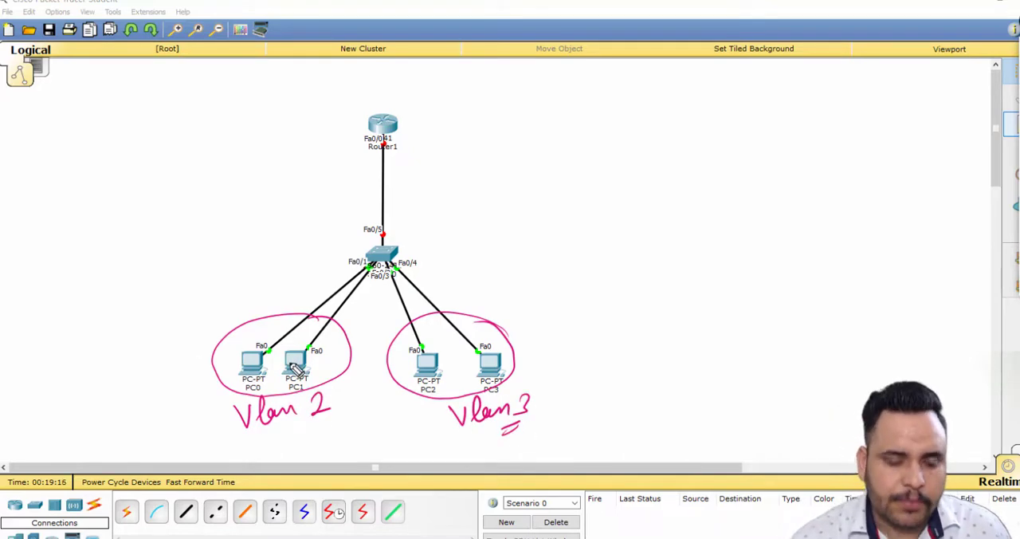
{"action": "left_click_drag", "start_coordinate": [309, 431], "coordinate": [337, 431]}
{"action": "left_click_drag", "start_coordinate": [493, 434], "coordinate": [526, 427]}
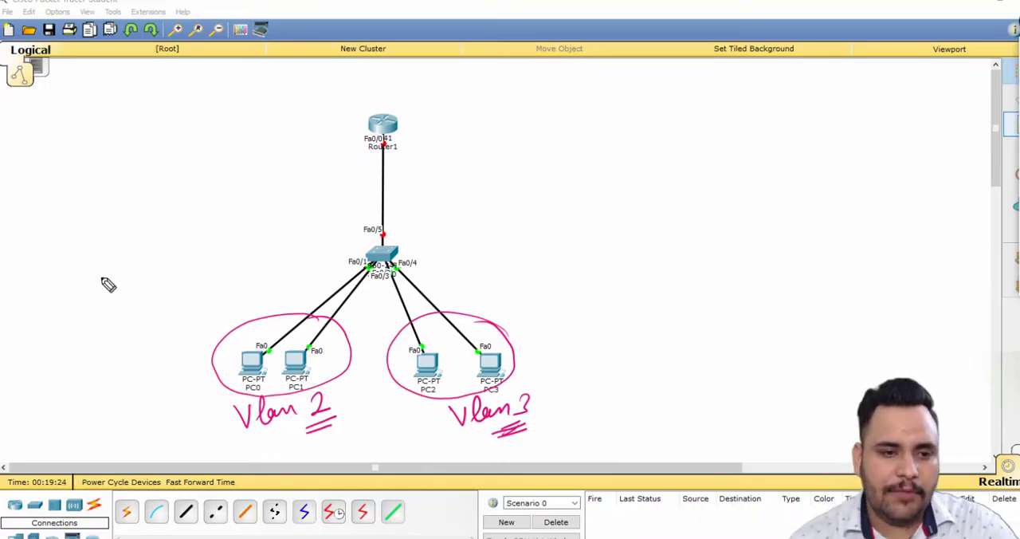
Handwrite the subnets 100.0.0.0/29 and 200.0.0.0/29 beside the two PC groups, and clear all pen annotations.
{"action": "mouse_move", "coordinate": [168, 317]}
{"action": "left_mouse_down"}
{"action": "mouse_move", "coordinate": [179, 336]}
{"action": "mouse_move", "coordinate": [251, 273]}
{"action": "mouse_move", "coordinate": [266, 287]}
{"action": "mouse_move", "coordinate": [285, 276]}
{"action": "mouse_move", "coordinate": [276, 289]}
{"action": "left_mouse_up"}
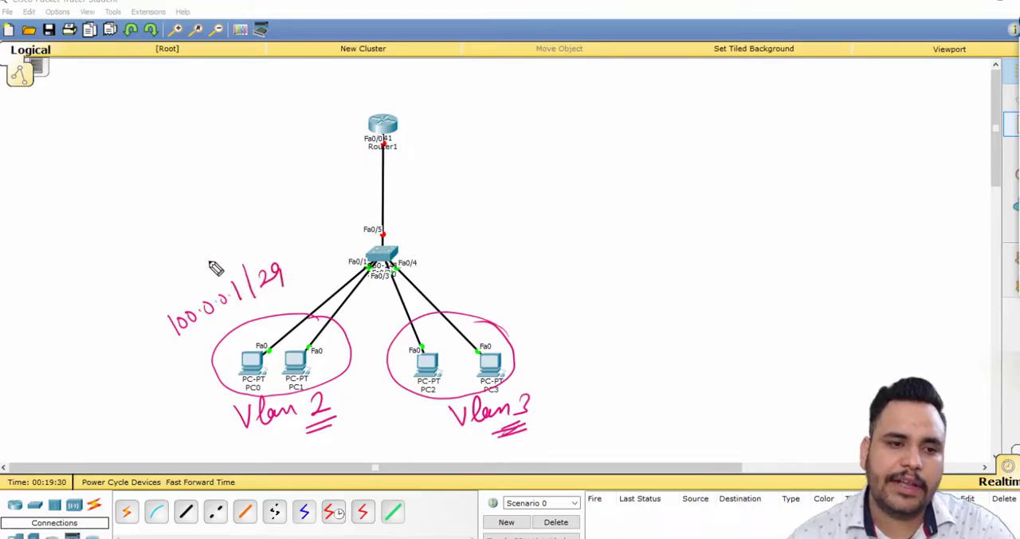
{"action": "mouse_move", "coordinate": [205, 256]}
{"action": "left_mouse_down"}
{"action": "mouse_move", "coordinate": [200, 340]}
{"action": "mouse_move", "coordinate": [239, 244]}
{"action": "mouse_move", "coordinate": [198, 253]}
{"action": "left_mouse_up"}
{"action": "mouse_move", "coordinate": [247, 288]}
{"action": "left_mouse_down"}
{"action": "mouse_move", "coordinate": [246, 300]}
{"action": "mouse_move", "coordinate": [244, 288]}
{"action": "left_mouse_up"}
{"action": "mouse_move", "coordinate": [471, 284]}
{"action": "left_mouse_down"}
{"action": "mouse_move", "coordinate": [478, 293]}
{"action": "mouse_move", "coordinate": [525, 292]}
{"action": "mouse_move", "coordinate": [587, 275]}
{"action": "mouse_move", "coordinate": [617, 296]}
{"action": "mouse_move", "coordinate": [605, 294]}
{"action": "left_mouse_up"}
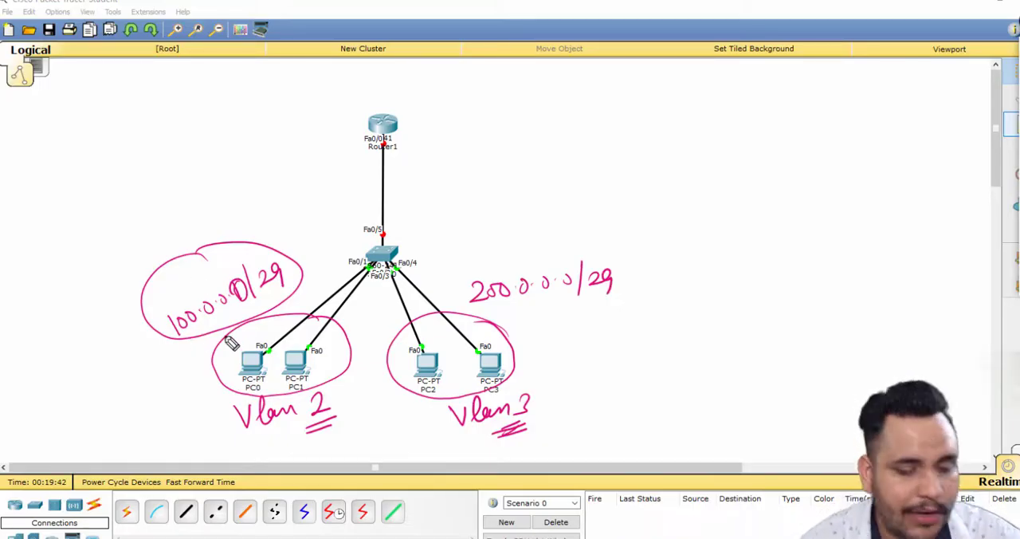
{"action": "key", "text": "Escape"}
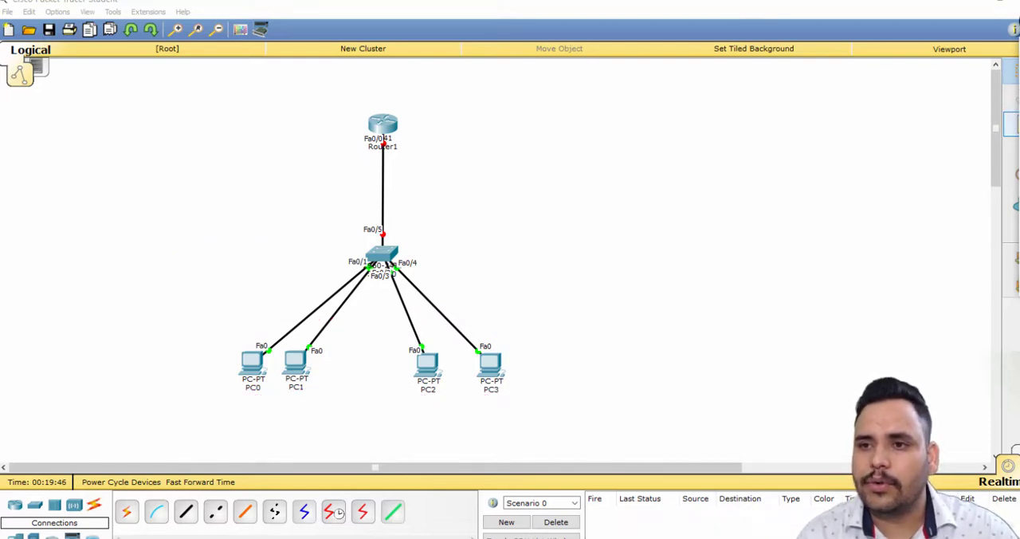
Place a two-line note reading "100.0.0.0/29" and "vlan 2" below PC0 and PC1.
{"action": "left_click", "coordinate": [244, 397]}
{"action": "type", "text": "100.0.0.0/29"}
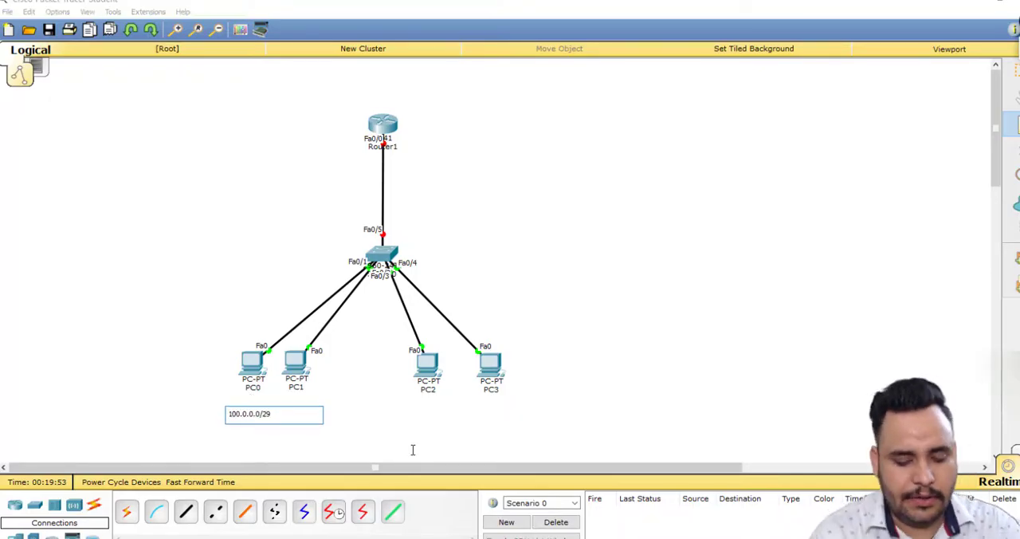
{"action": "key", "text": "Return"}
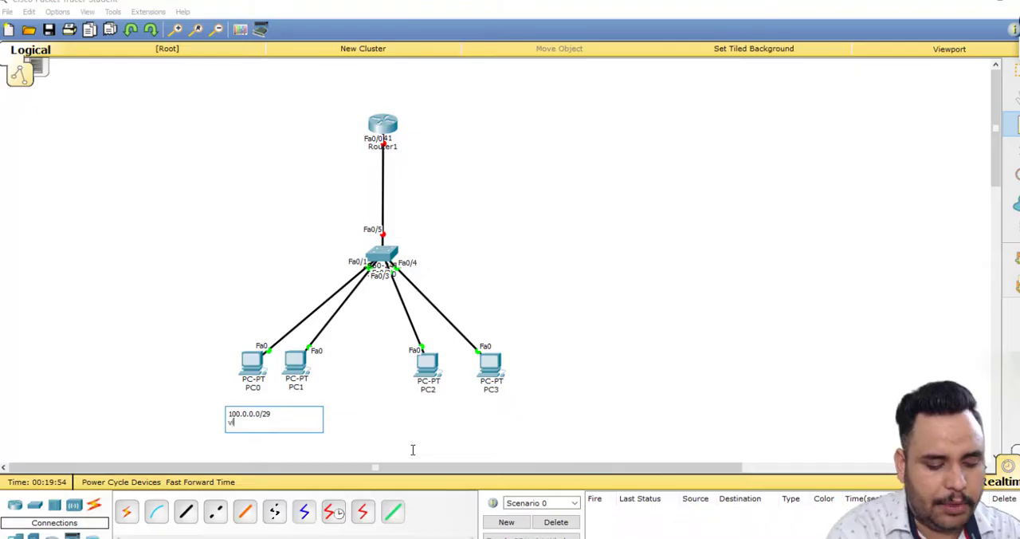
Place a two-line note reading "200.0.0.0/29" and "vlan 3" below PC2 and PC3.
{"action": "left_click", "coordinate": [434, 399]}
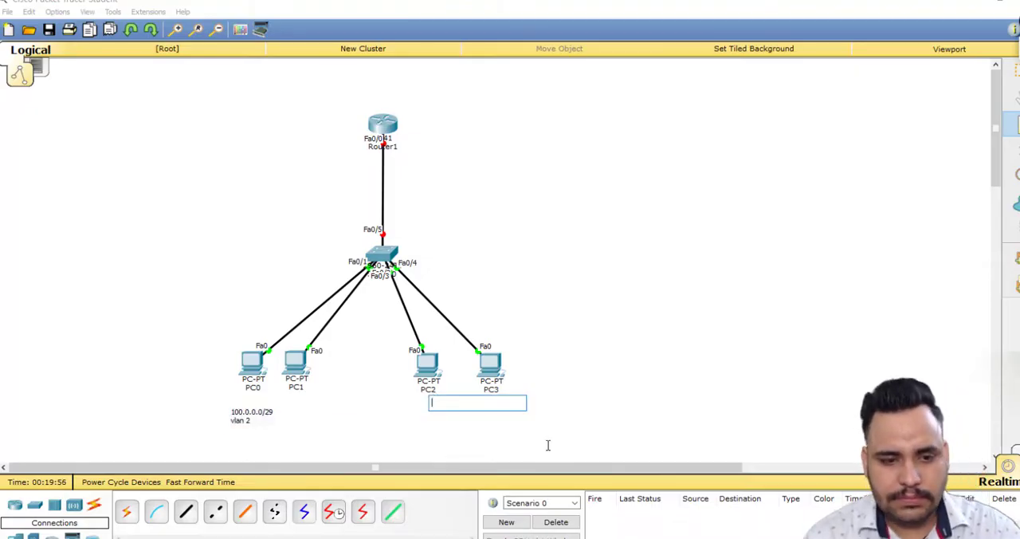
{"action": "type", "text": "200.0.0"}
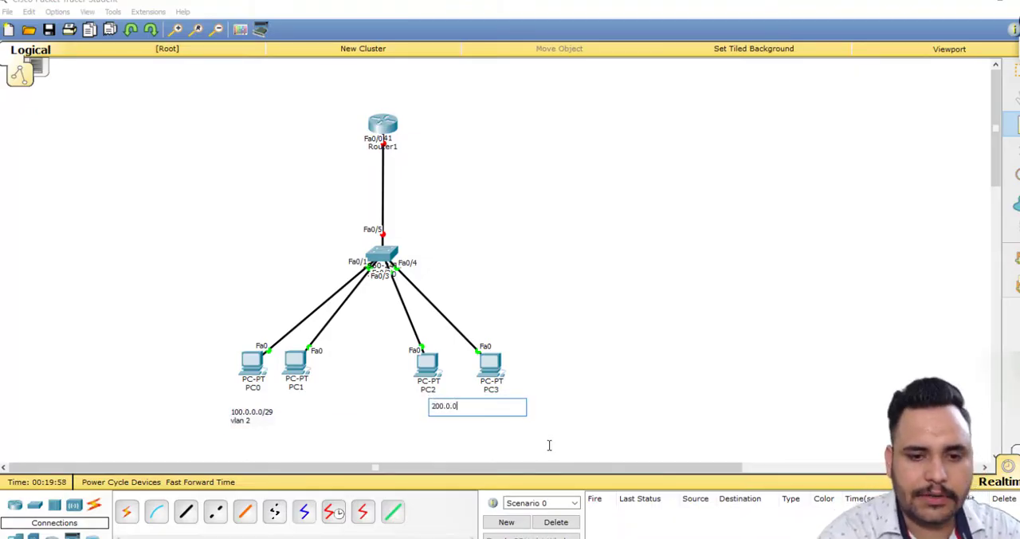
{"action": "type", "text": ".0/29"}
{"action": "key", "text": "Return"}
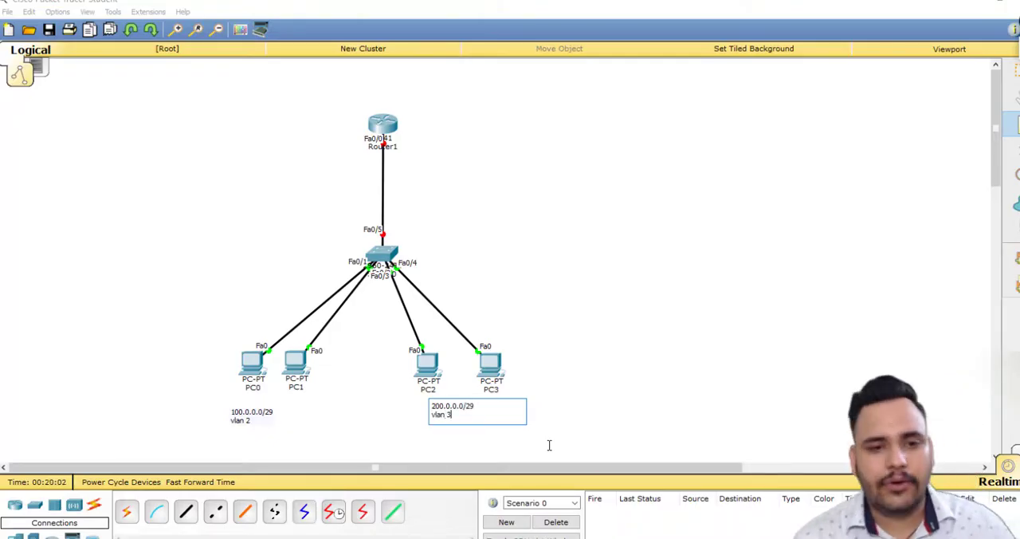
{"action": "key", "text": "Escape"}
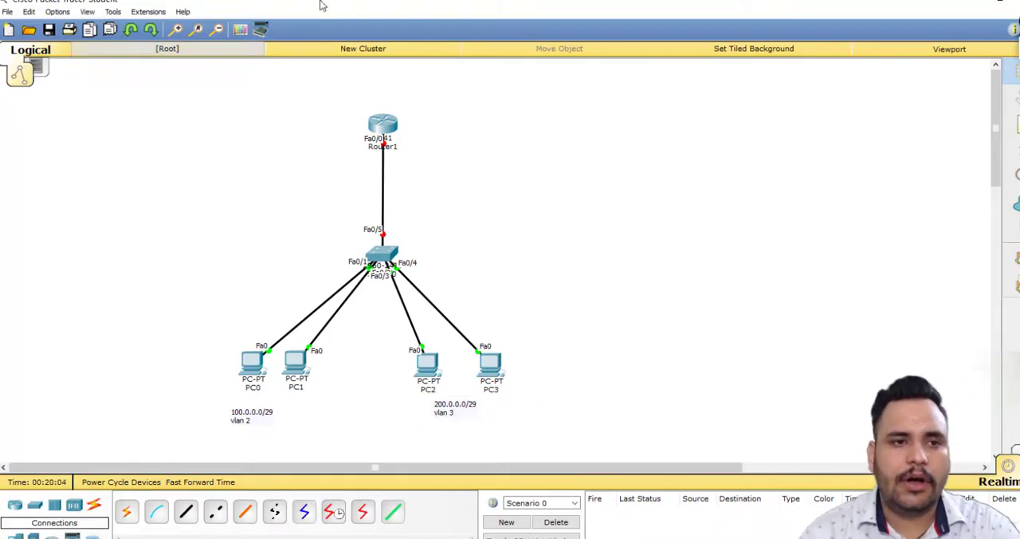
Draw two unfilled rectangles, one around PC0, PC1 and their note and one around PC2, PC3 and theirs.
{"action": "left_click", "coordinate": [1014, 204]}
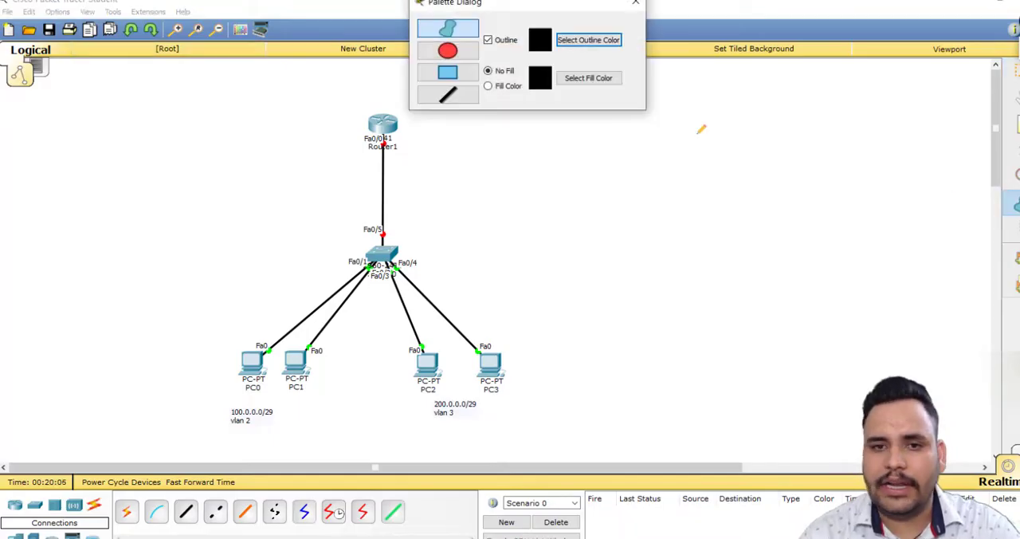
{"action": "left_click", "coordinate": [438, 76]}
{"action": "left_click_drag", "start_coordinate": [214, 338], "coordinate": [342, 435]}
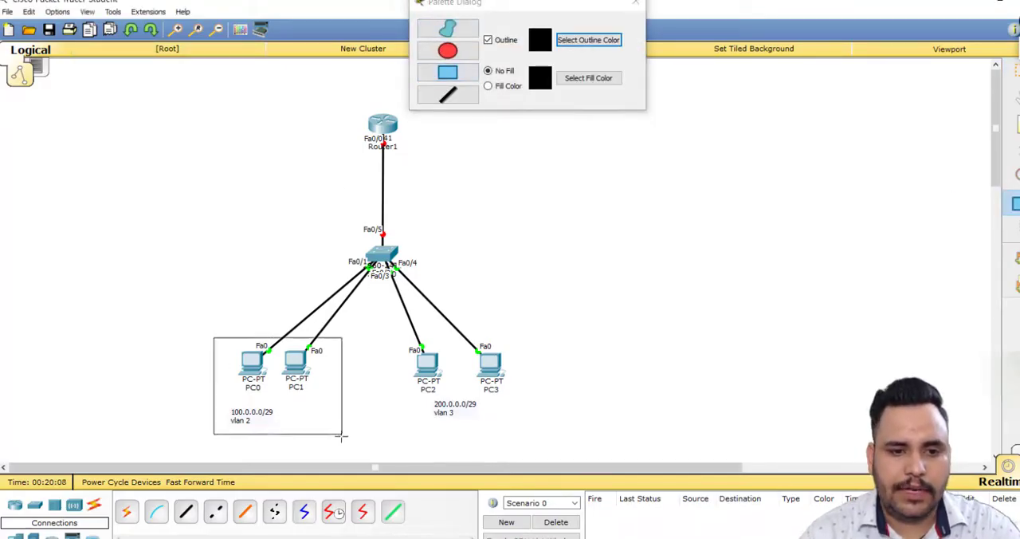
{"action": "left_click_drag", "start_coordinate": [401, 337], "coordinate": [542, 428]}
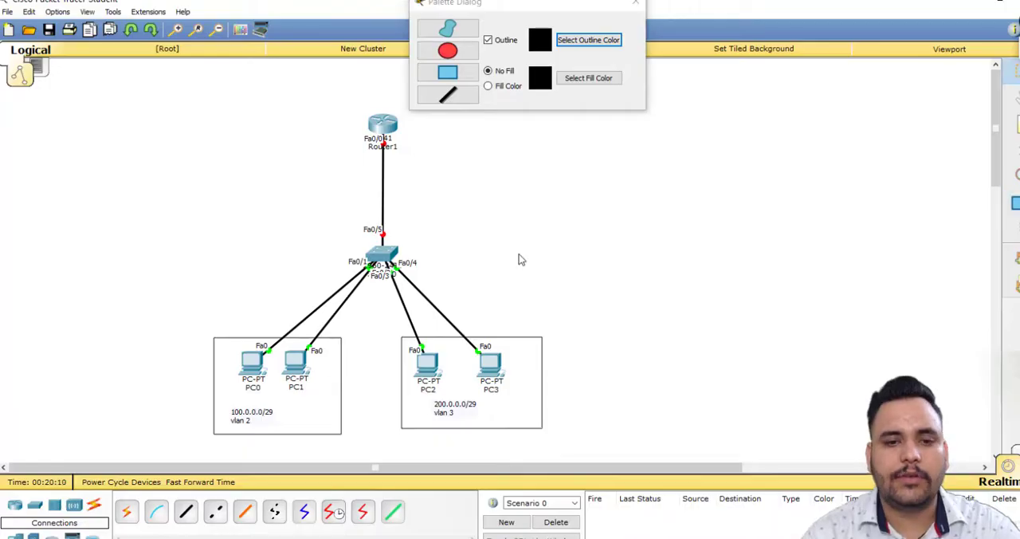
Open the command line of Switch0 and enter global configuration mode with en and conf.
{"action": "left_click", "coordinate": [386, 258]}
{"action": "left_click", "coordinate": [427, 140]}
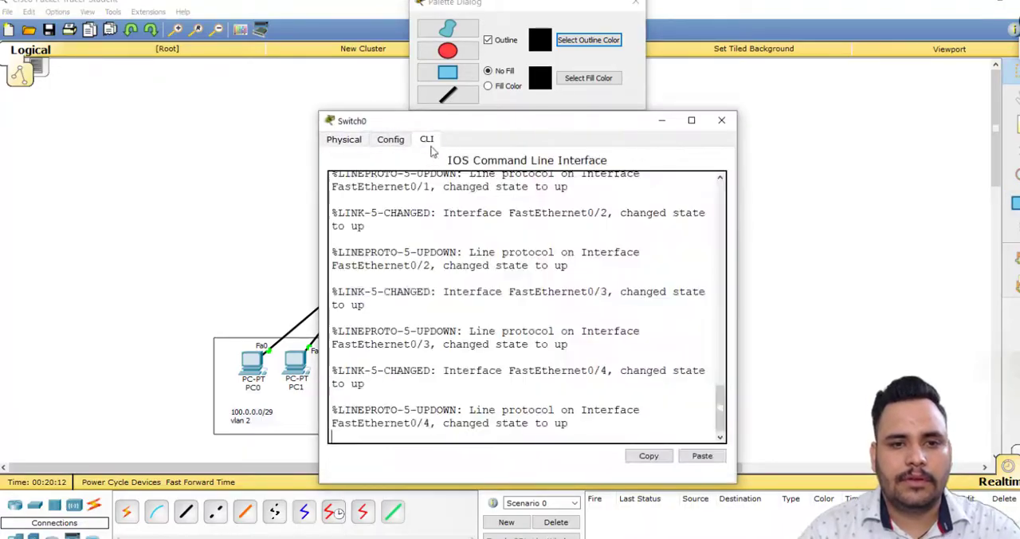
{"action": "key", "text": "Return"}
{"action": "type", "text": "en"}
{"action": "key", "text": "Return"}
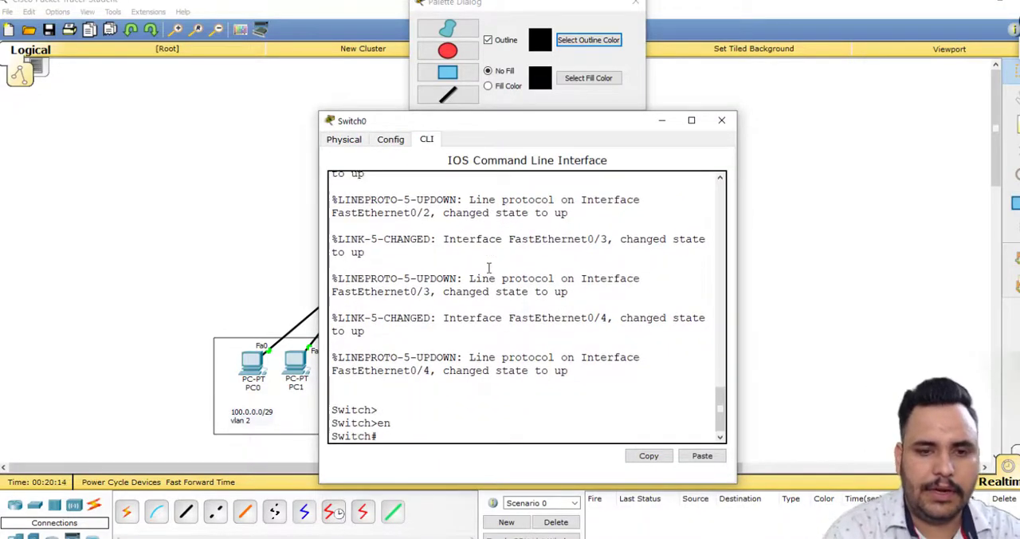
{"action": "key", "text": "Return"}
{"action": "type", "text": "conf"}
{"action": "key", "text": "Return"}
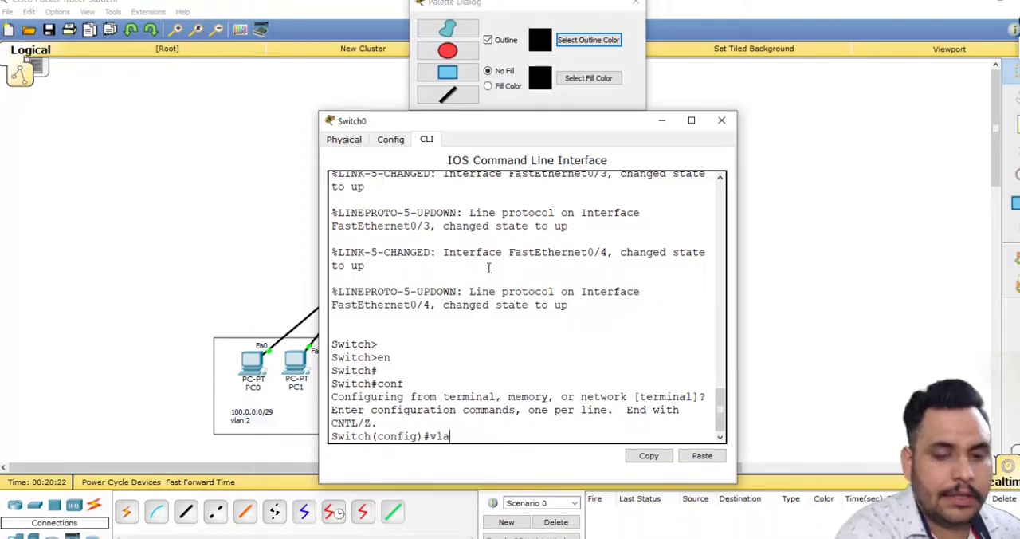
Create VLAN 2 on Switch0 without a custom name and exit back to global configuration mode.
{"action": "type", "text": "vla"}
{"action": "key", "text": "Tab"}
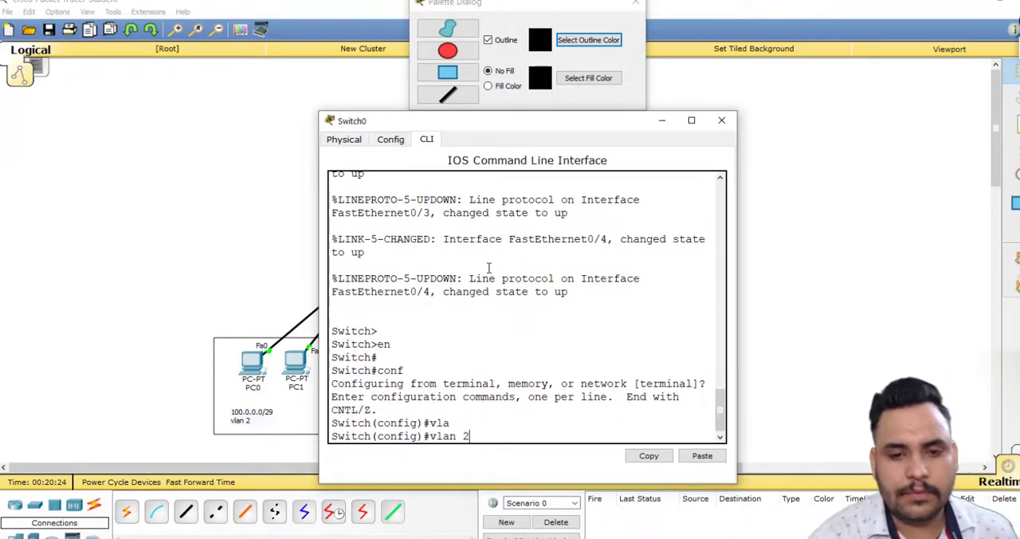
{"action": "key", "text": "Return"}
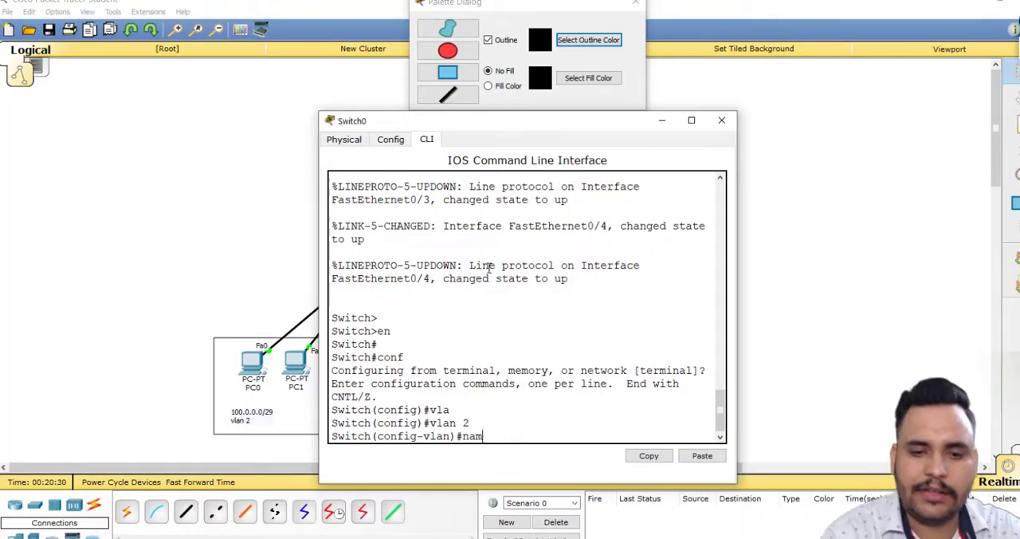
{"action": "key", "text": "BackSpace"}
{"action": "key", "text": "BackSpace"}
{"action": "key", "text": "BackSpace"}
{"action": "type", "text": "ex"}
{"action": "key", "text": "Return"}
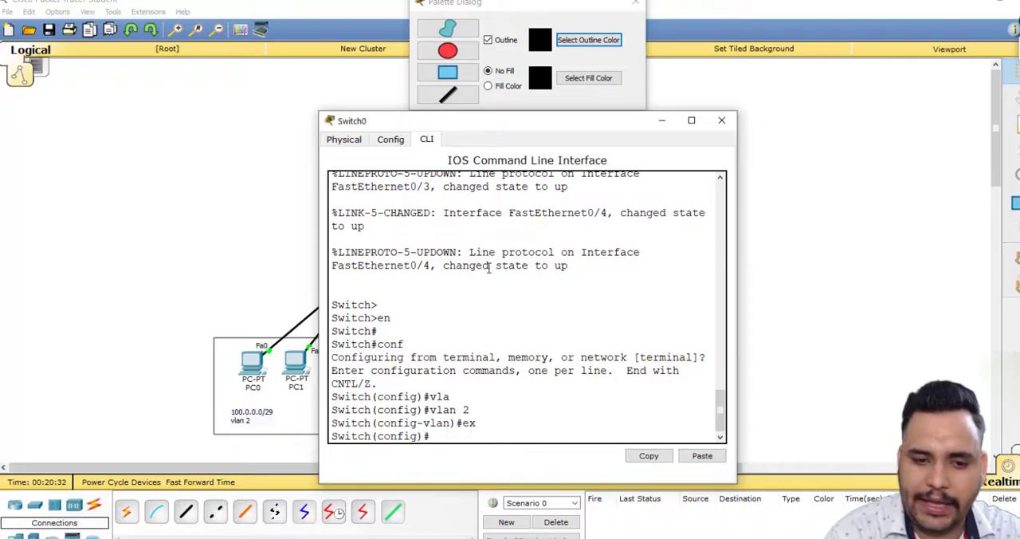
Create VLAN 3 on Switch0, exit its configuration, and list the VLANs with do sh vlan.
{"action": "key", "text": "Return"}
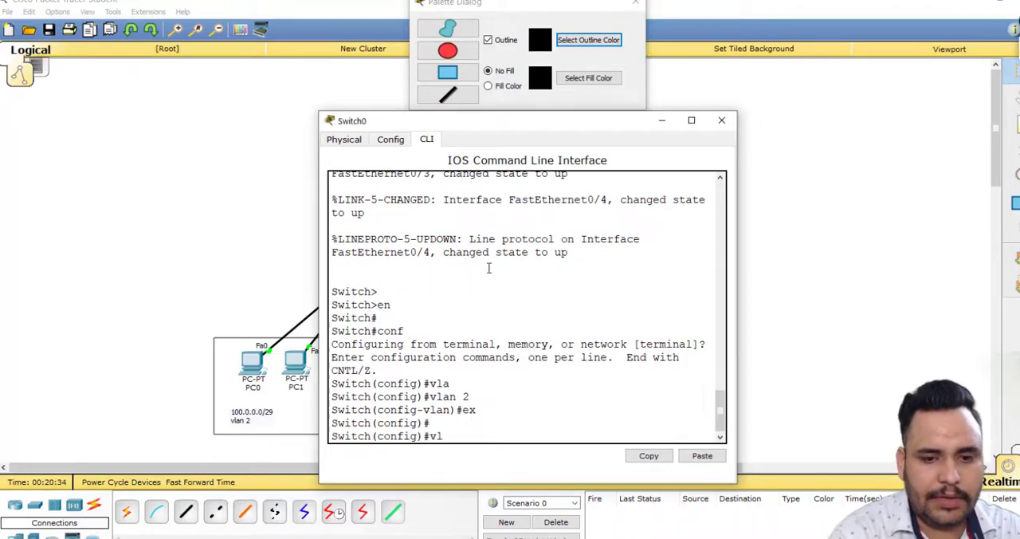
{"action": "key", "text": "Return"}
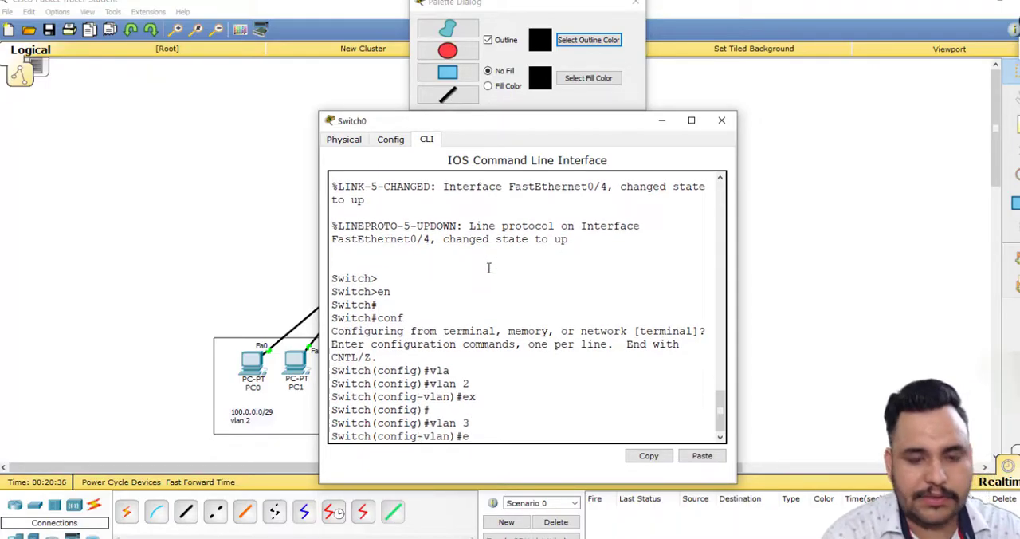
{"action": "type", "text": "ex"}
{"action": "key", "text": "Return"}
{"action": "key", "text": "Return"}
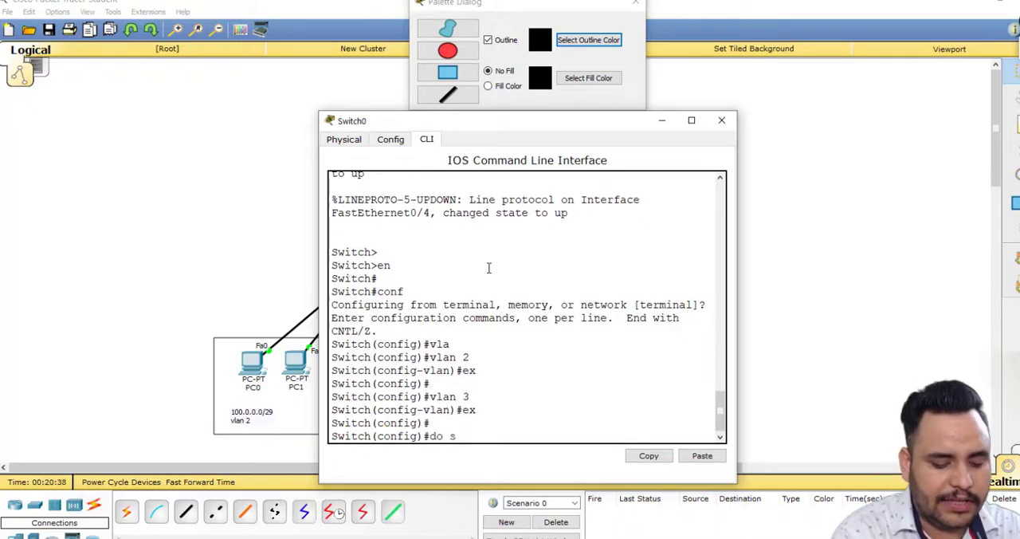
{"action": "type", "text": "do sh vlan"}
{"action": "key", "text": "Return"}
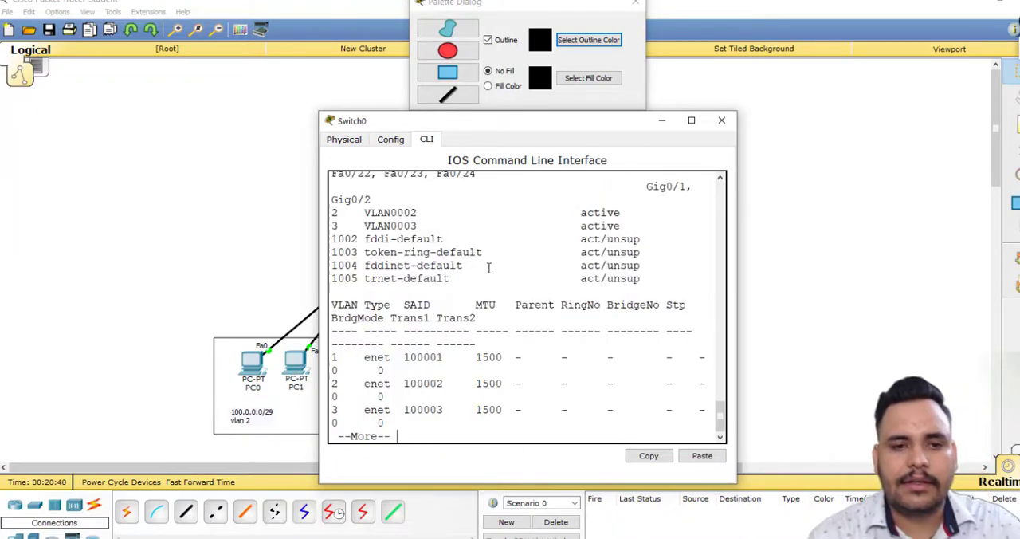
Check the VLAN 2 and VLAN 3 entries in Switch0's VLAN list and quit the paged listing.
{"action": "left_click_drag", "start_coordinate": [333, 212], "coordinate": [450, 212]}
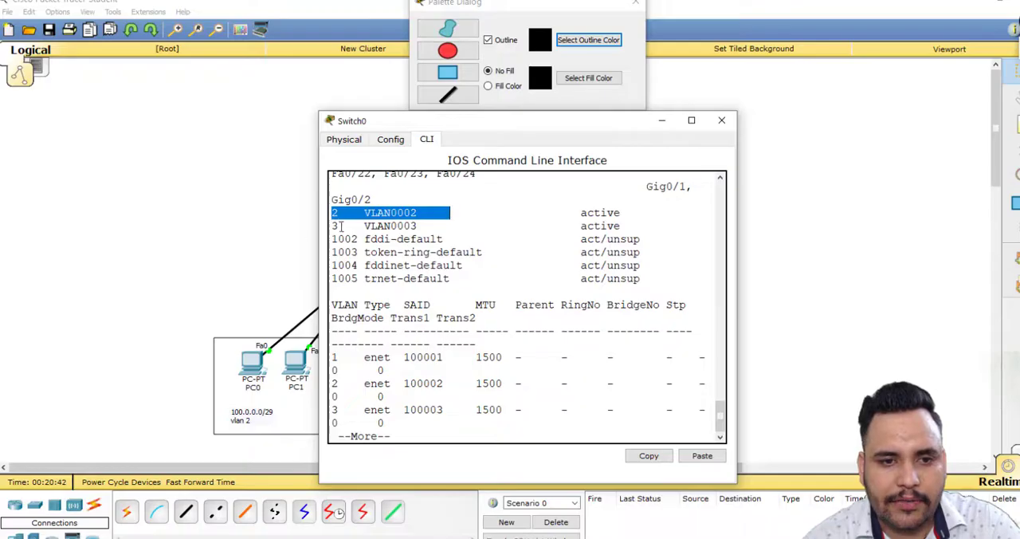
{"action": "left_click_drag", "start_coordinate": [334, 225], "coordinate": [424, 226]}
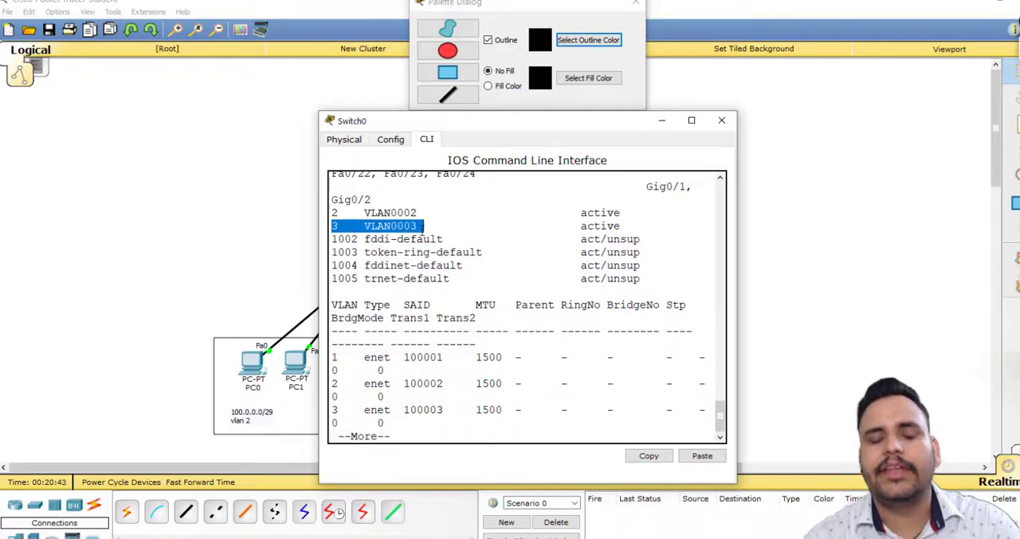
{"action": "left_click", "coordinate": [434, 227]}
{"action": "left_click", "coordinate": [691, 121]}
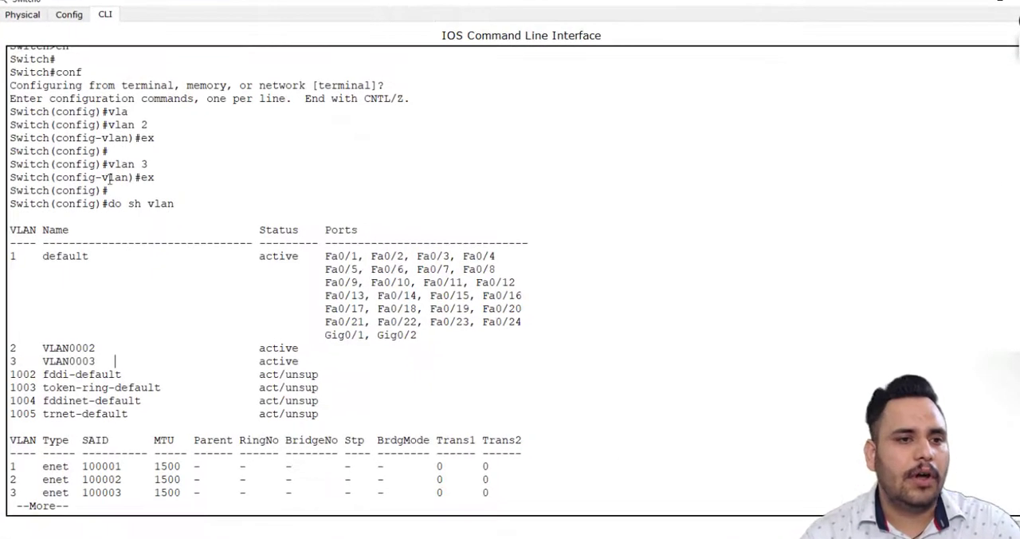
{"action": "key", "text": "q"}
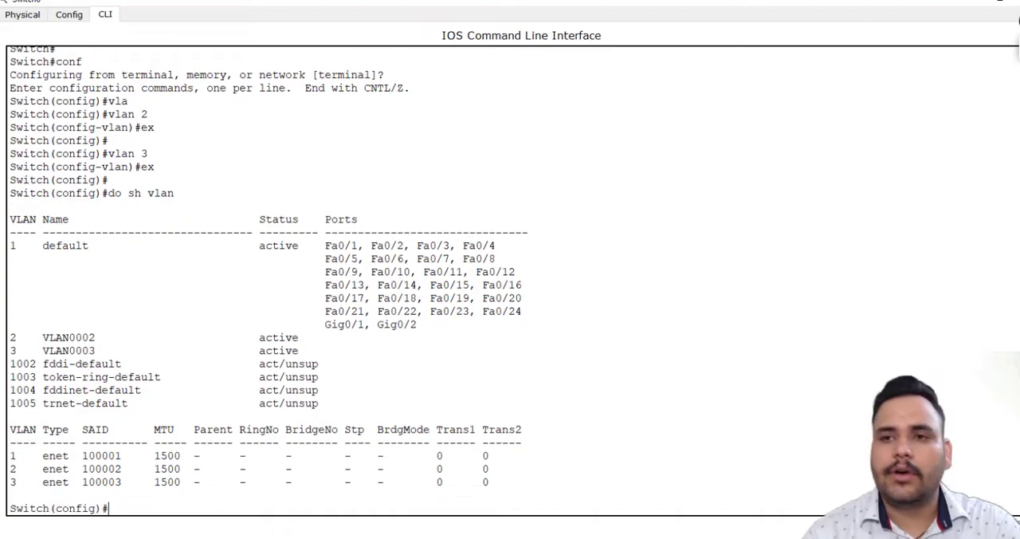
{"action": "left_click", "coordinate": [1001, 3]}
{"action": "scroll", "coordinate": [542, 319], "scroll_direction": "down", "scroll_amount": 10}
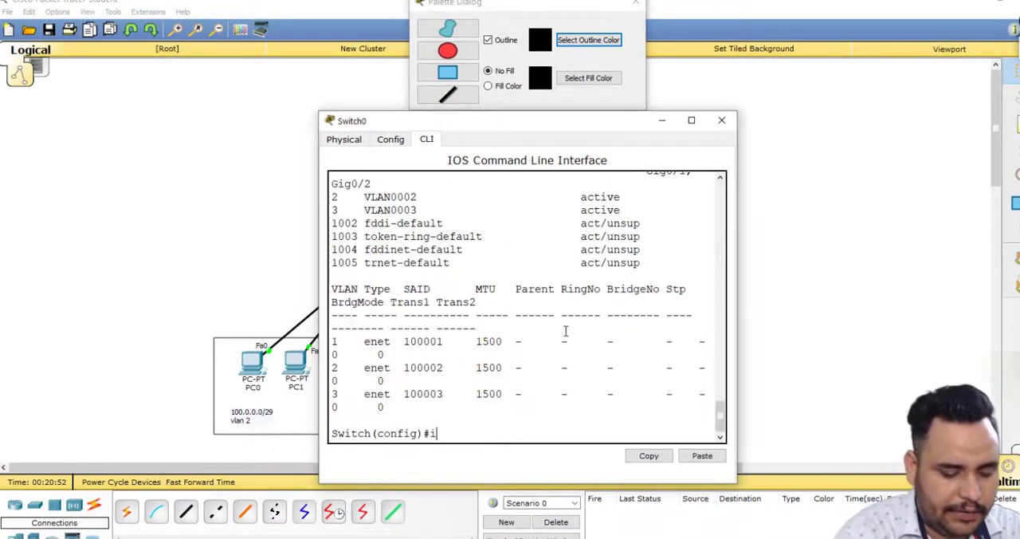
Enter configuration of interface range fa 0/1-2 on Switch0 and set those ports to access mode.
{"action": "type", "text": "int ra"}
{"action": "key", "text": "Tab"}
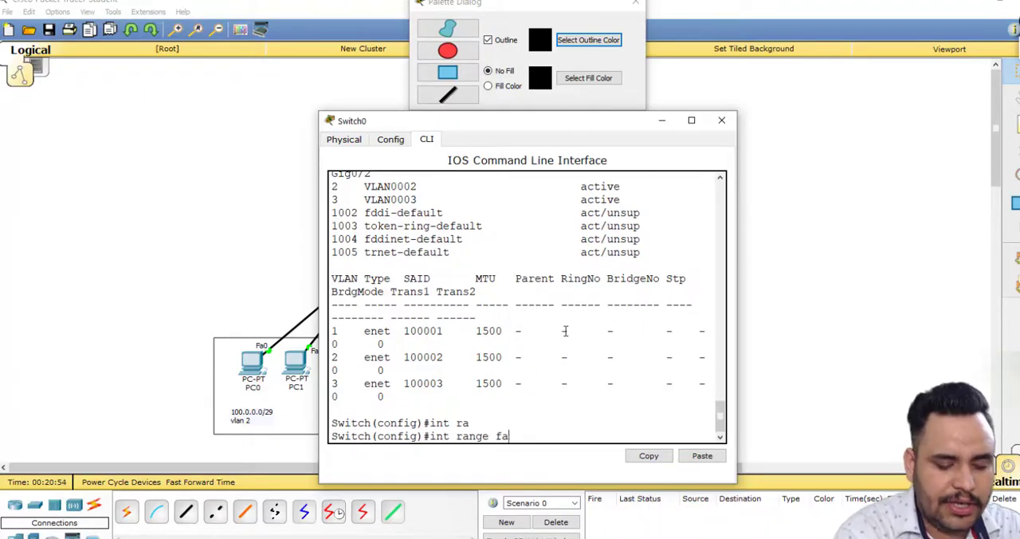
{"action": "type", "text": "fa 0/1-2"}
{"action": "key", "text": "Return"}
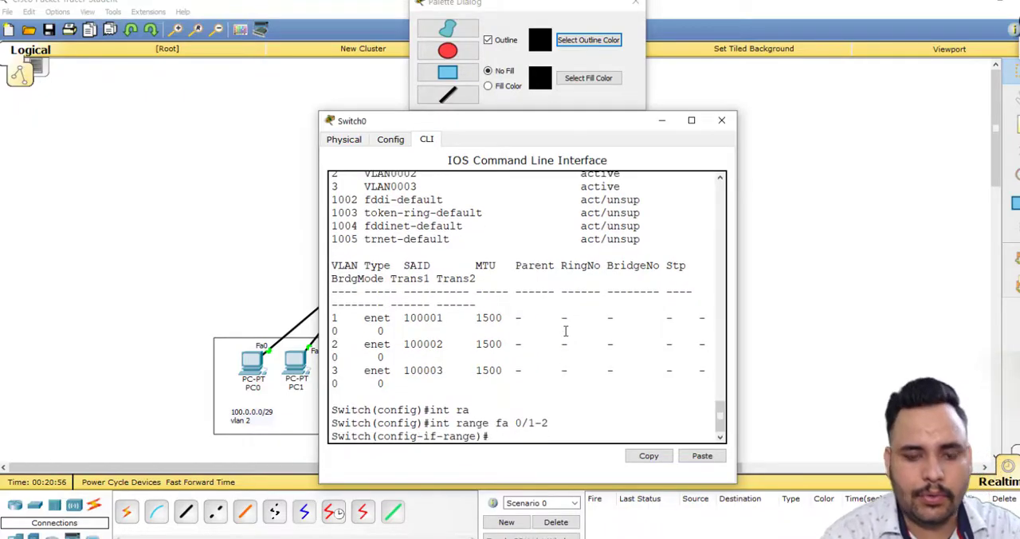
{"action": "type", "text": "swi"}
{"action": "key", "text": "Tab"}
{"action": "type", "text": "m"}
{"action": "key", "text": "Tab"}
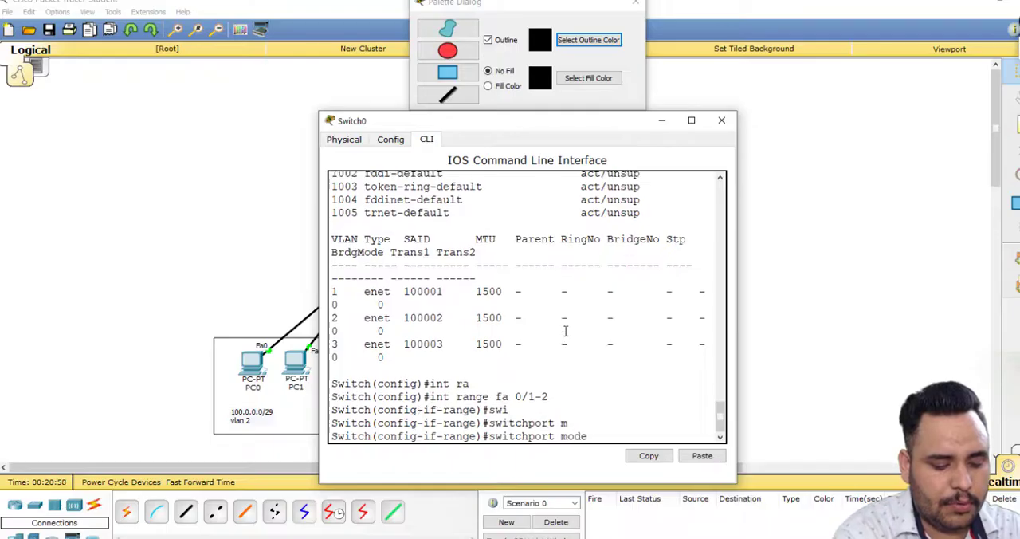
{"action": "type", "text": "ac"}
{"action": "key", "text": "Tab"}
{"action": "key", "text": "Return"}
Assign the fa 0/1-2 access ports to VLAN 2.
{"action": "type", "text": "sw"}
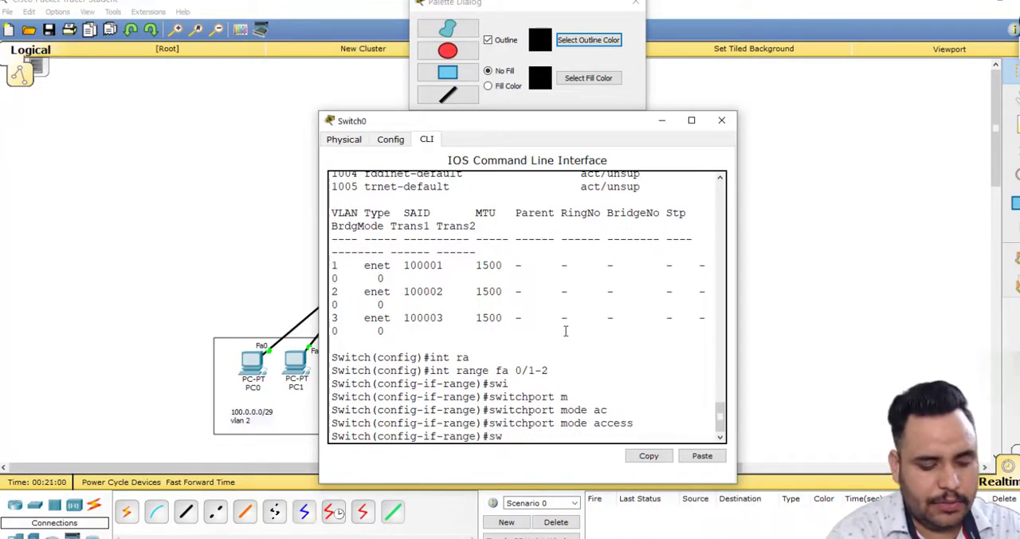
{"action": "type", "text": "i"}
{"action": "key", "text": "Tab"}
{"action": "type", "text": "ac"}
{"action": "key", "text": "Tab"}
{"action": "type", "text": "v"}
{"action": "key", "text": "Tab"}
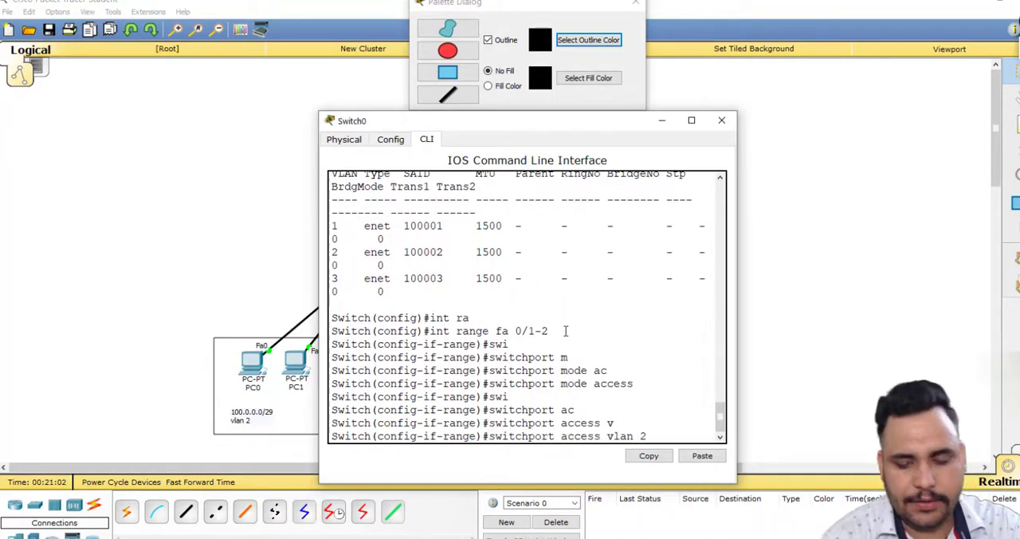
{"action": "type", "text": "2"}
{"action": "key", "text": "Return"}
Change to interface range fa 0/3-4 and set those ports to access mode.
{"action": "key", "text": "Up"}
{"action": "key", "text": "Up"}
{"action": "key", "text": "Up"}
{"action": "key", "text": "Up"}
{"action": "key", "text": "Up"}
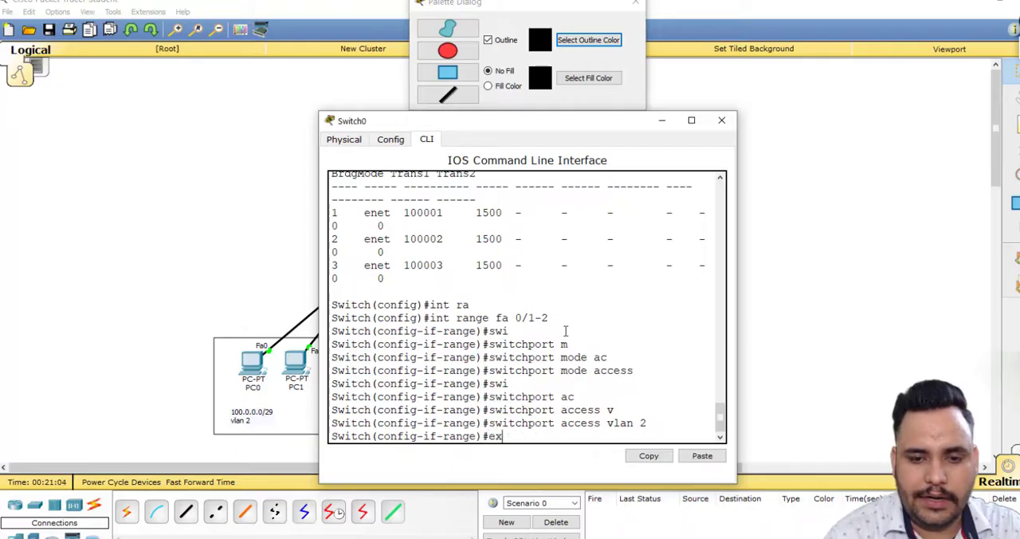
{"action": "key", "text": "Up"}
{"action": "key", "text": "Up"}
{"action": "key", "text": "Up"}
{"action": "key", "text": "Down"}
{"action": "key", "text": "Down"}
{"action": "key", "text": "Down"}
{"action": "key", "text": "Down"}
{"action": "key", "text": "Down"}
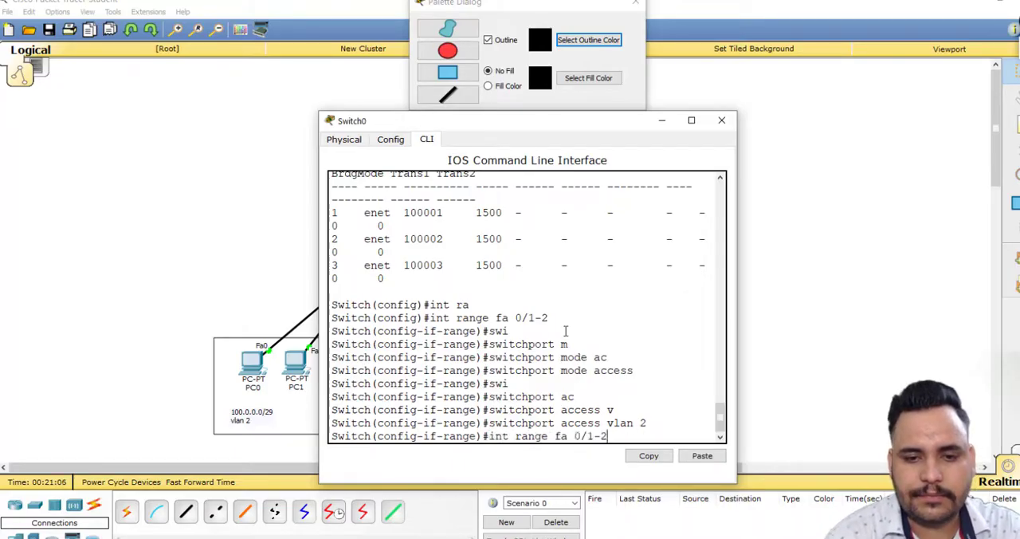
{"action": "key", "text": "BackSpace"}
{"action": "key", "text": "BackSpace"}
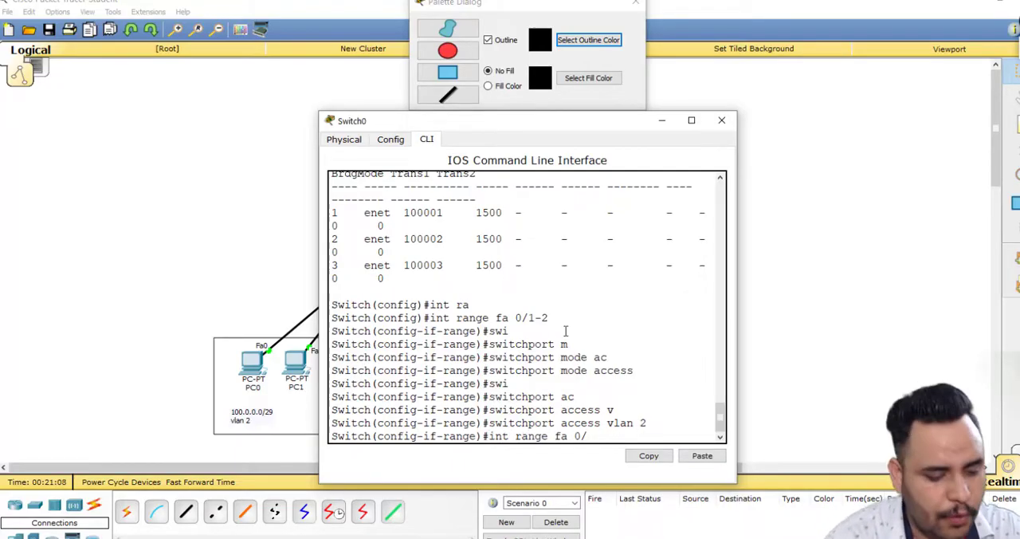
{"action": "key", "text": "Return"}
{"action": "key", "text": "Up"}
{"action": "key", "text": "Up"}
{"action": "key", "text": "Up"}
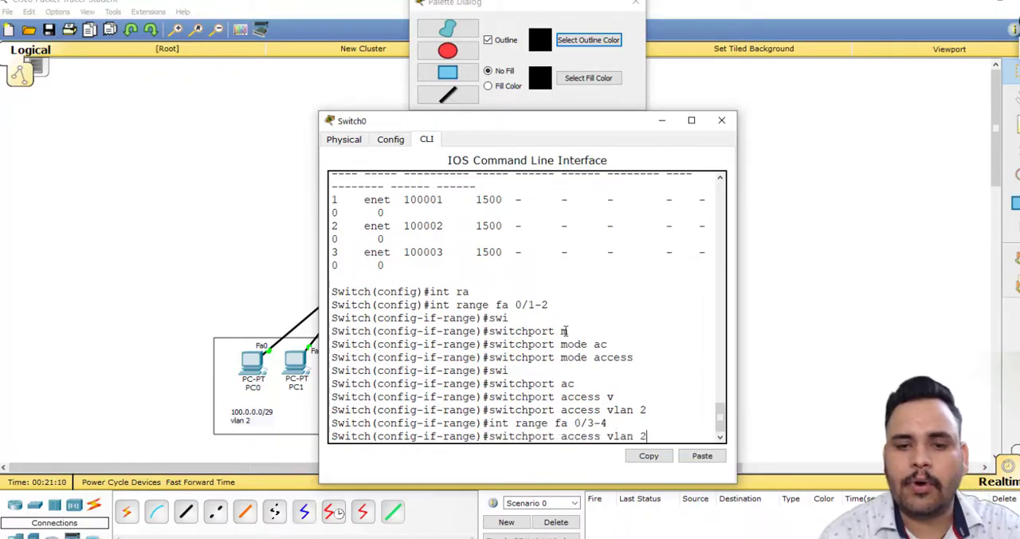
{"action": "key", "text": "Return"}
Assign the fa 0/3-4 ports to VLAN 3 and exit to global configuration mode.
{"action": "key", "text": "Up"}
{"action": "key", "text": "Up"}
{"action": "key", "text": "Up"}
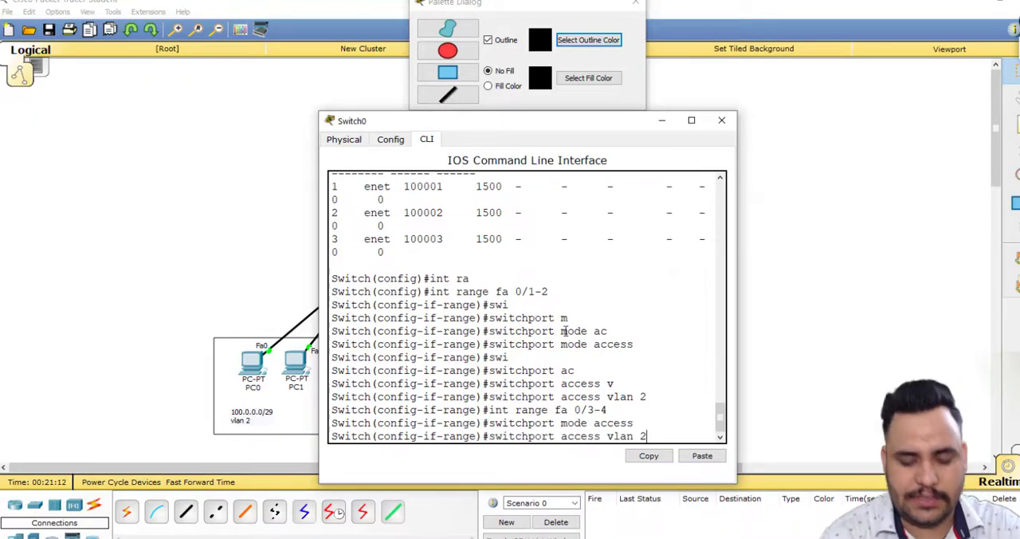
{"action": "key", "text": "Return"}
{"action": "key", "text": "Return"}
{"action": "type", "text": "e)#e"}
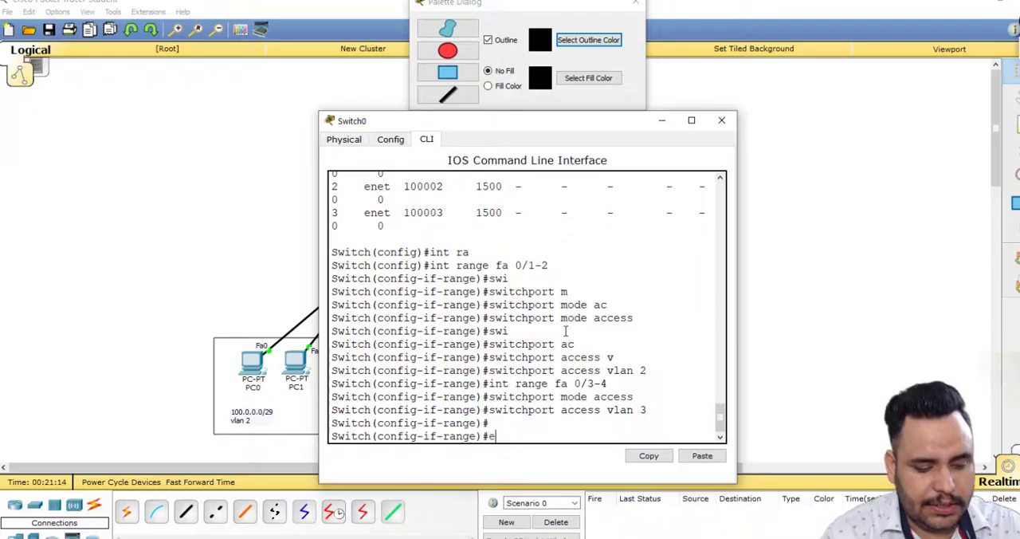
{"action": "type", "text": "x"}
{"action": "key", "text": "Return"}
{"action": "key", "text": "Return"}
{"action": "type", "text": "ex"}
Place a note reading trunk beside the Fa0/5 end of the link between Switch0 and Router1.
{"action": "left_click", "coordinate": [196, 352]}
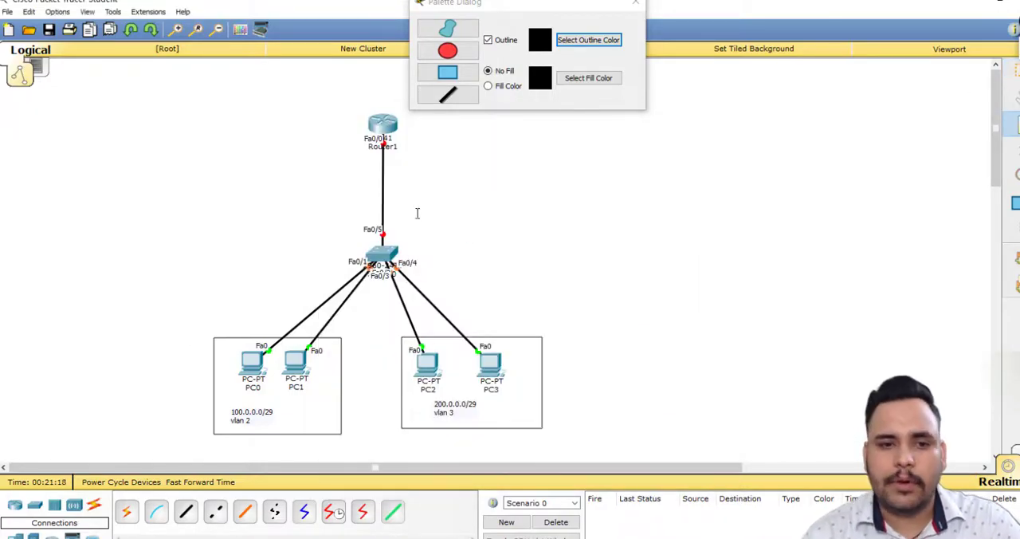
{"action": "left_click", "coordinate": [401, 227]}
{"action": "type", "text": "trunk"}
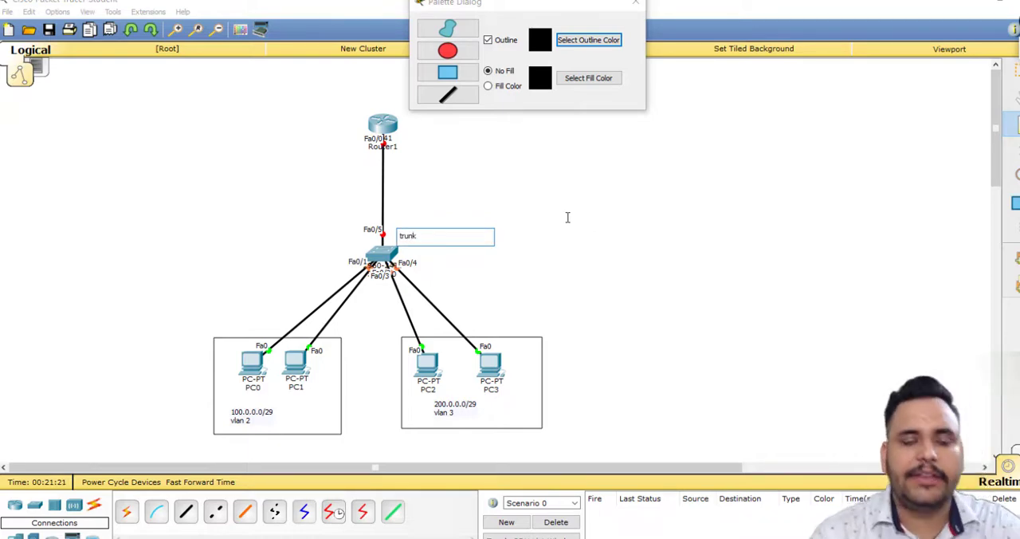
{"action": "left_click", "coordinate": [567, 216]}
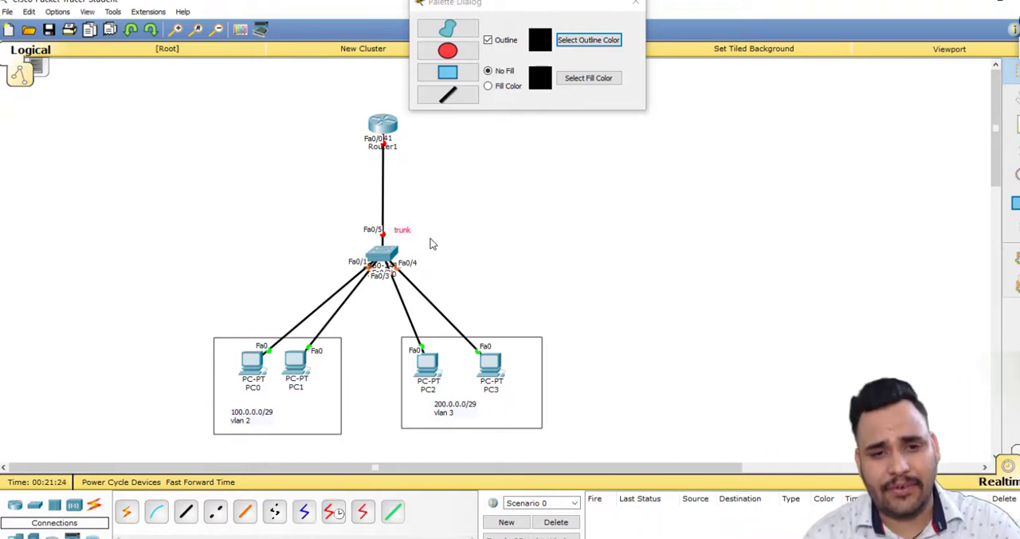
Return to Switch0's command line and set interface fastEthernet 0/5 to trunk mode.
{"action": "left_click", "coordinate": [381, 253]}
{"action": "type", "text": "in"}
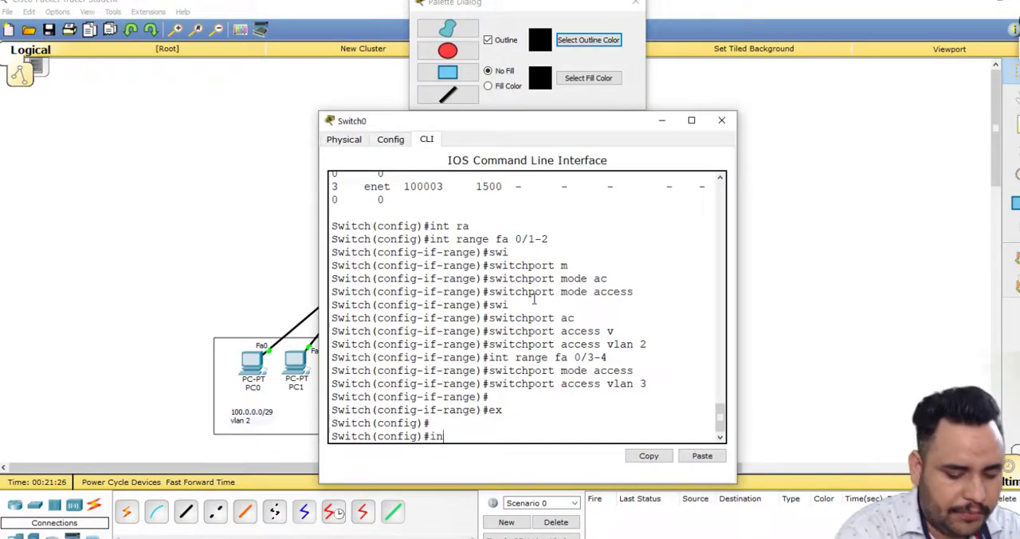
{"action": "type", "text": "t fa"}
{"action": "key", "text": "Tab"}
{"action": "type", "text": "0"}
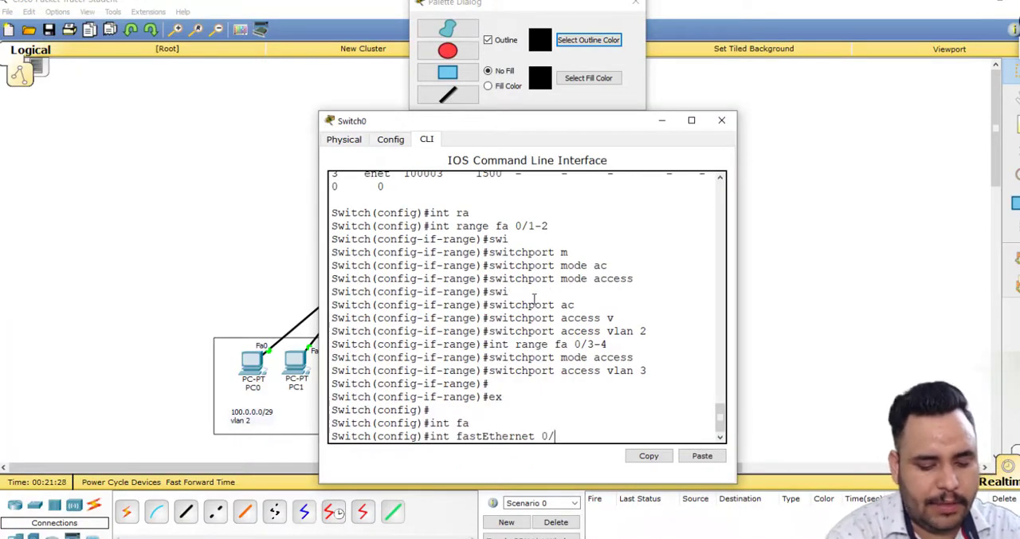
{"action": "type", "text": "/5"}
{"action": "key", "text": "Return"}
{"action": "type", "text": "swi"}
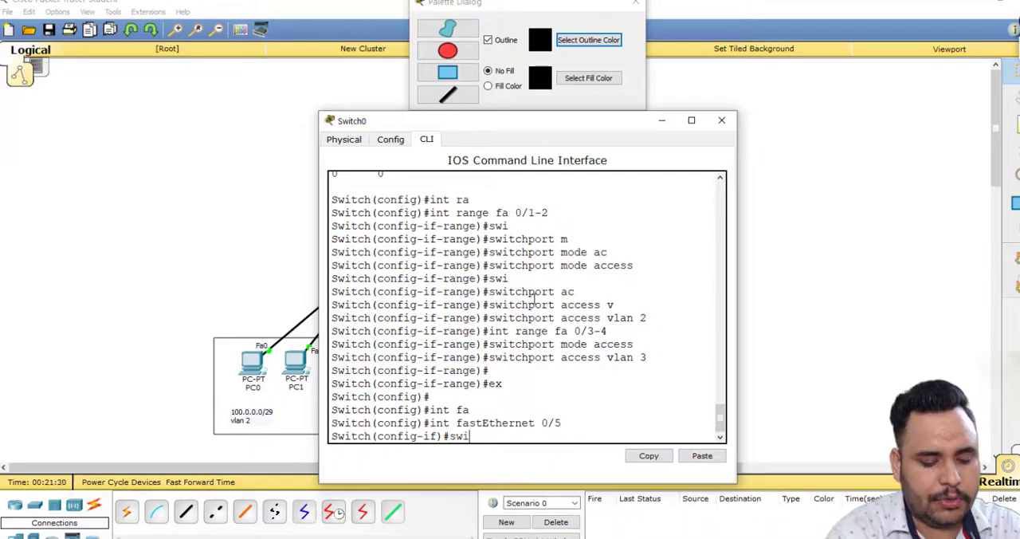
{"action": "key", "text": "Tab"}
{"action": "type", "text": "m"}
{"action": "key", "text": "Tab"}
{"action": "type", "text": "t"}
{"action": "key", "text": "Tab"}
{"action": "key", "text": "Return"}
{"action": "key", "text": "Return"}
{"action": "key", "text": "Return"}
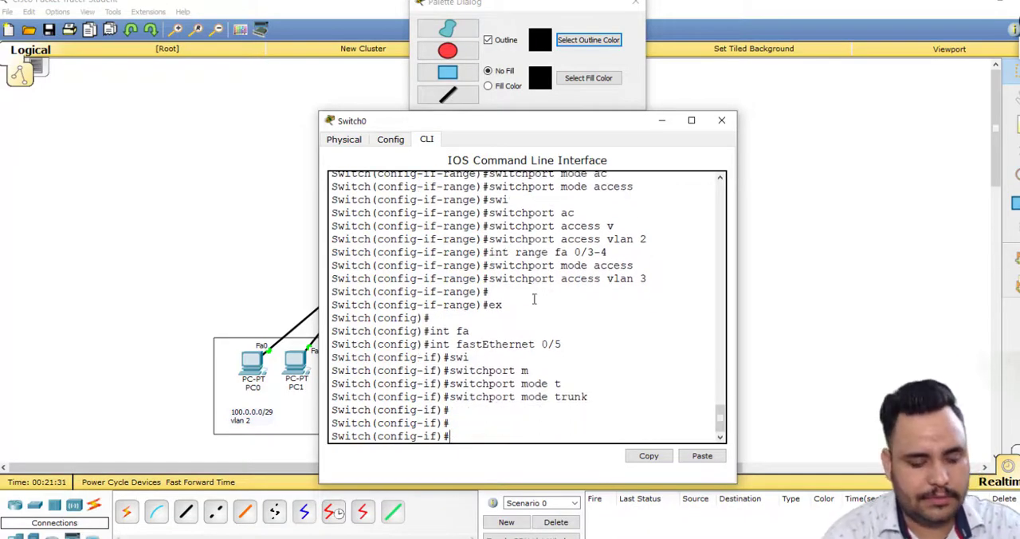
List the command history on Switch0 with do sh his and close the switch's window.
{"action": "type", "text": "do sh his"}
{"action": "key", "text": "Return"}
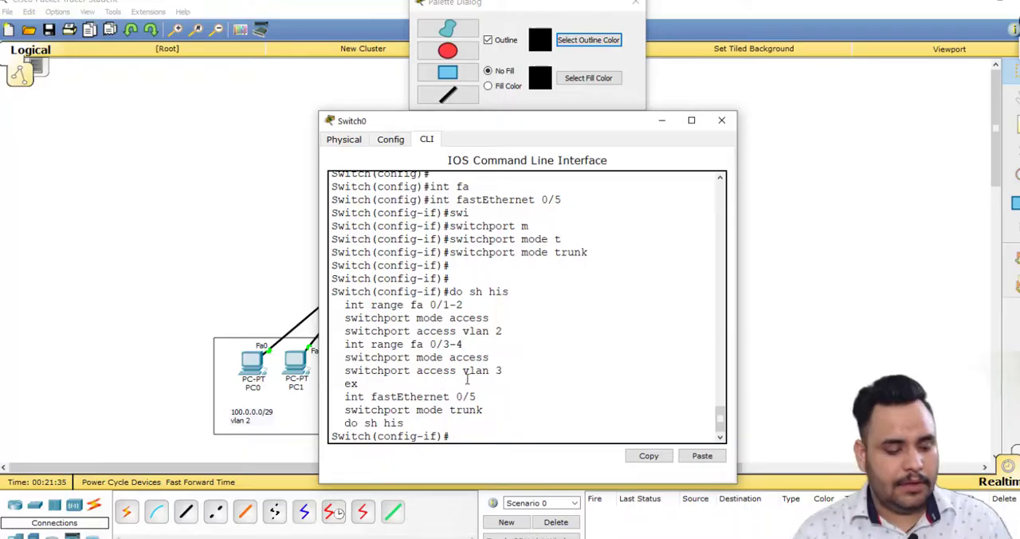
{"action": "key", "text": "ctrl+z"}
{"action": "left_click", "coordinate": [721, 121]}
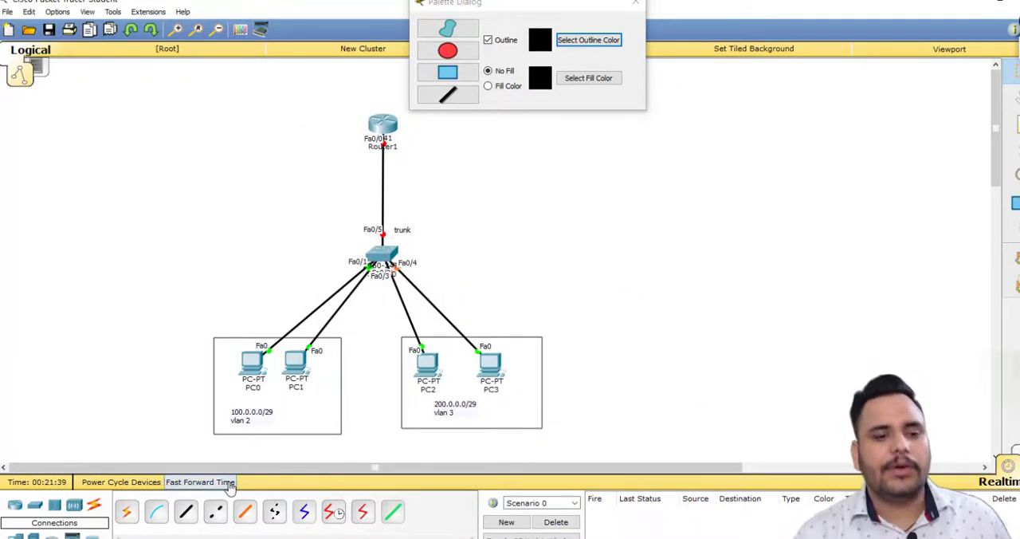
Fast-forward the simulation time and open the IP configuration of PC0.
{"action": "left_click", "coordinate": [200, 481]}
{"action": "left_click", "coordinate": [253, 365]}
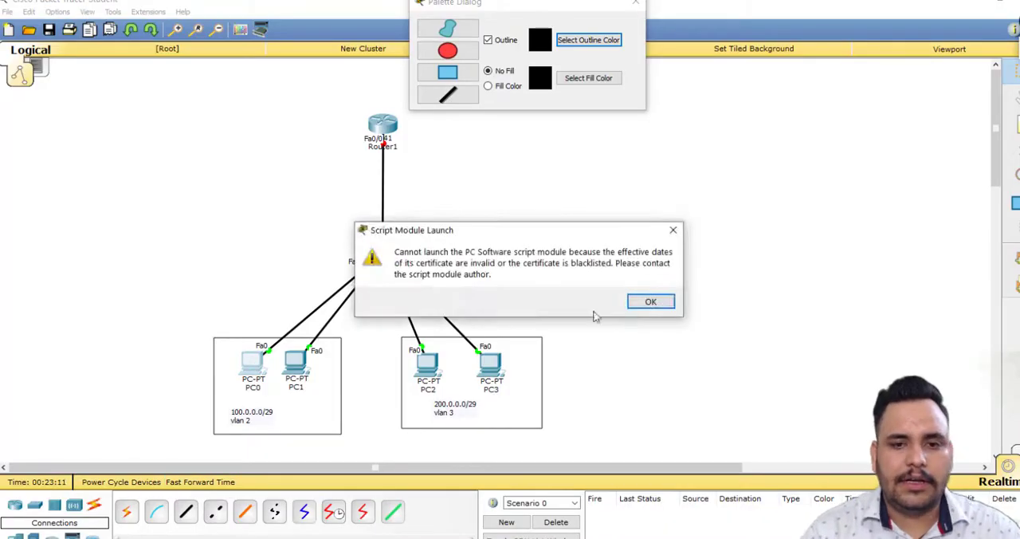
{"action": "left_click", "coordinate": [645, 303]}
{"action": "left_click", "coordinate": [436, 140]}
{"action": "left_click", "coordinate": [363, 187]}
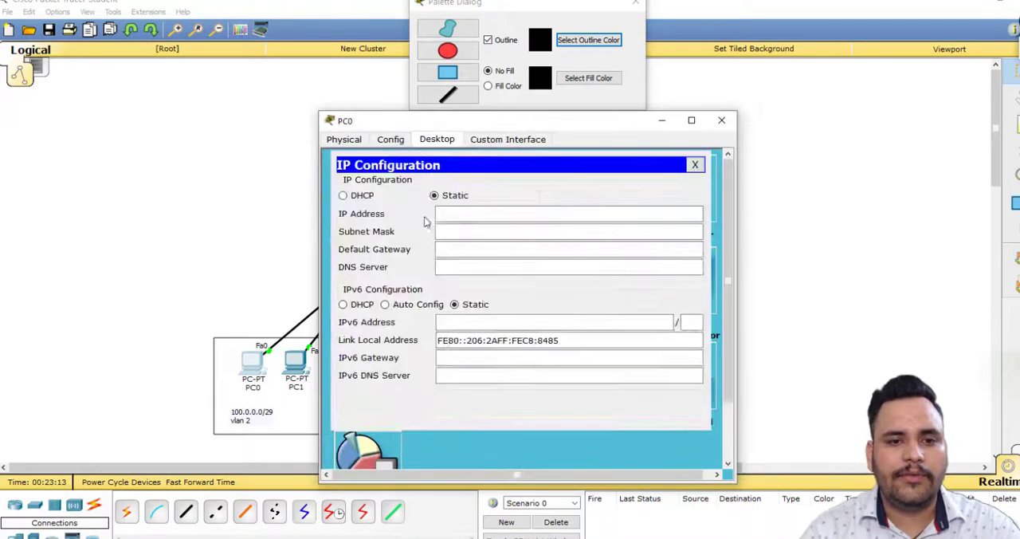
Give PC0 the static IP address 100.0.0.1, subnet mask 255.255.255.248 and default gateway 100.0.0.6.
{"action": "left_click", "coordinate": [455, 212]}
{"action": "type", "text": "100.0.0.1"}
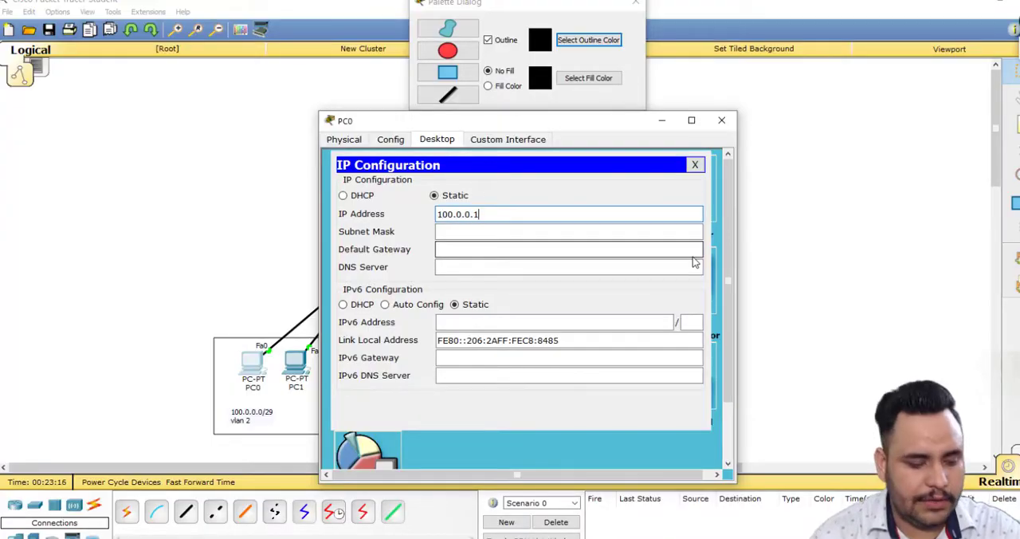
{"action": "key", "text": "Tab"}
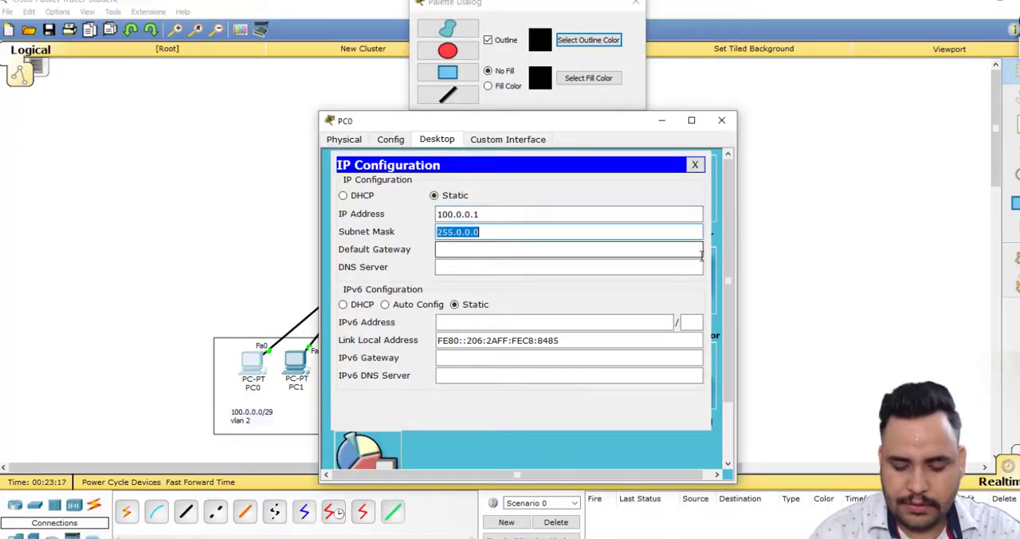
{"action": "type", "text": "255.255."}
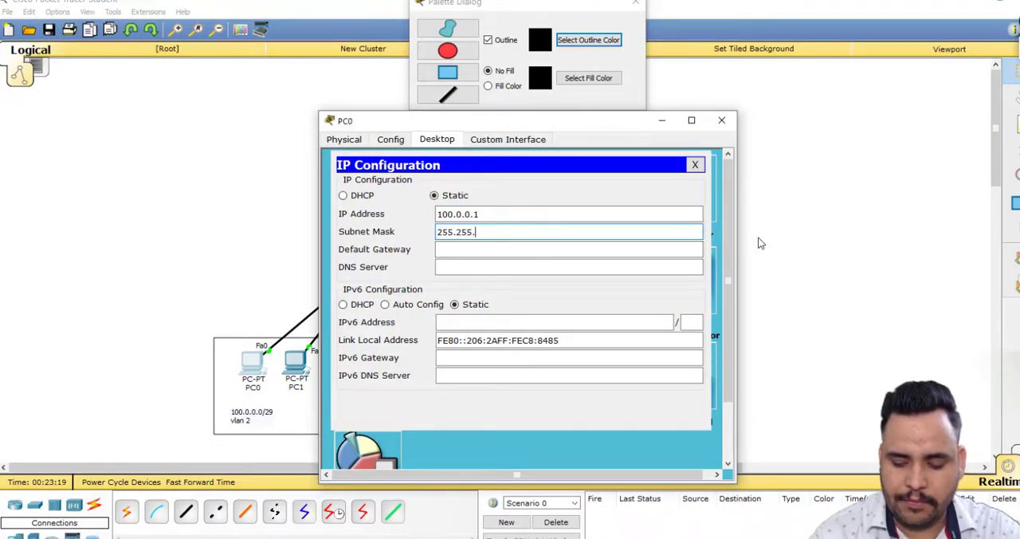
{"action": "type", "text": "255.248"}
{"action": "key", "text": "Tab"}
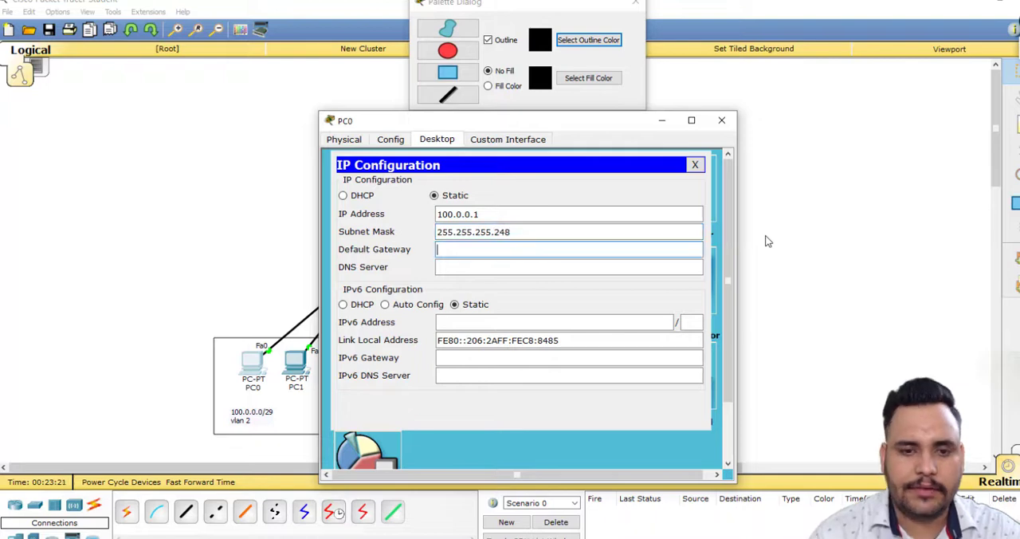
{"action": "type", "text": "100.0.0.6"}
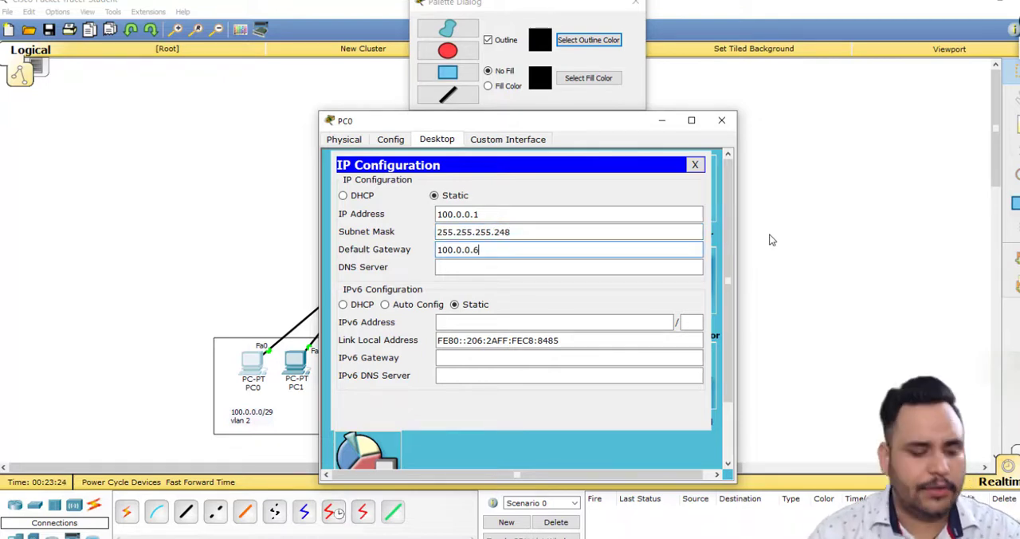
{"action": "key", "text": "ctrl+a"}
{"action": "key", "text": "ctrl+c"}
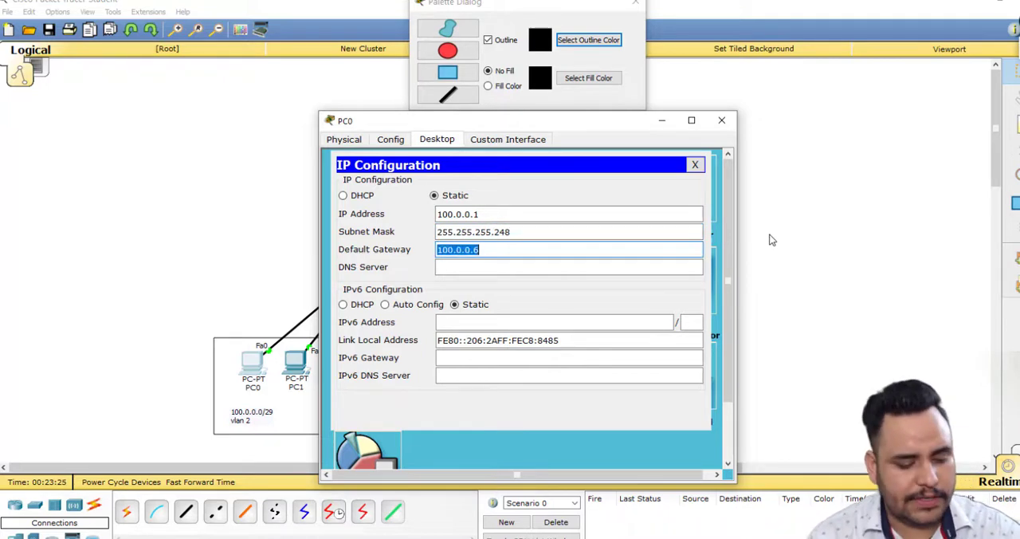
{"action": "left_click", "coordinate": [263, 264]}
Open PC1's IP configuration and set its static IP address to 100.0.0.2 and default gateway to 100.0.0.6.
{"action": "double_click", "coordinate": [296, 360]}
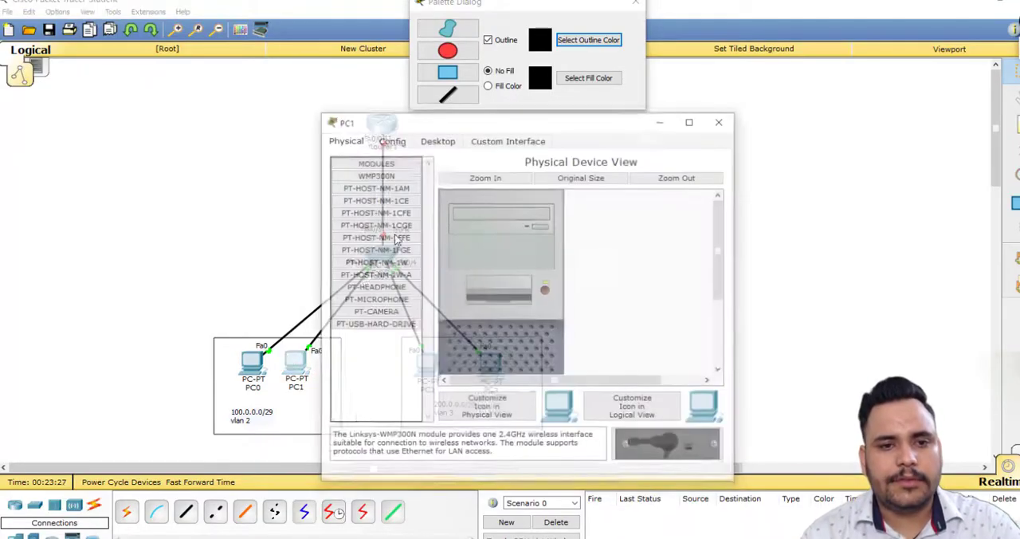
{"action": "left_click", "coordinate": [437, 139]}
{"action": "left_click", "coordinate": [359, 203]}
{"action": "left_click", "coordinate": [471, 196]}
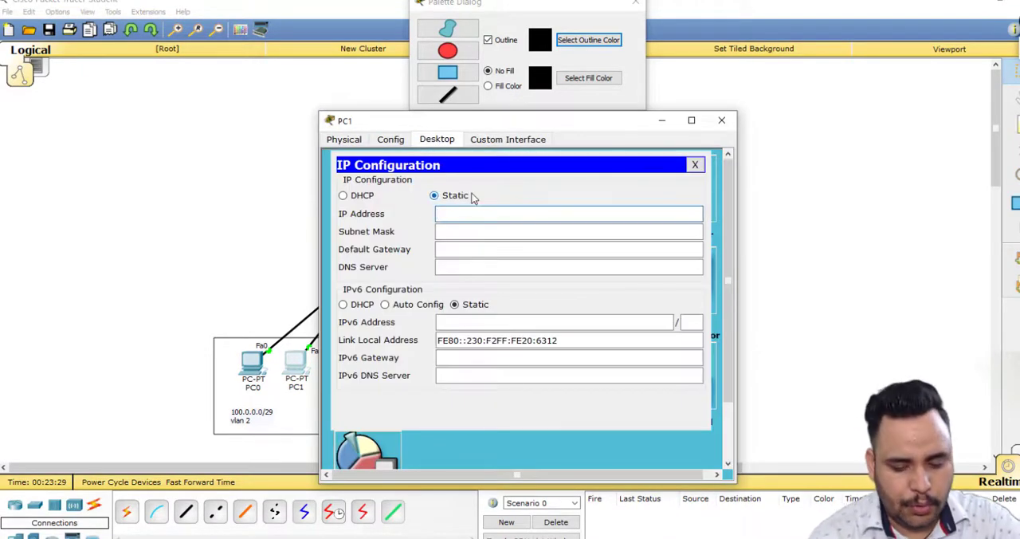
{"action": "type", "text": "100.0.0.2"}
{"action": "key", "text": "Tab"}
{"action": "key", "text": "Tab"}
{"action": "key", "text": "ctrl+v"}
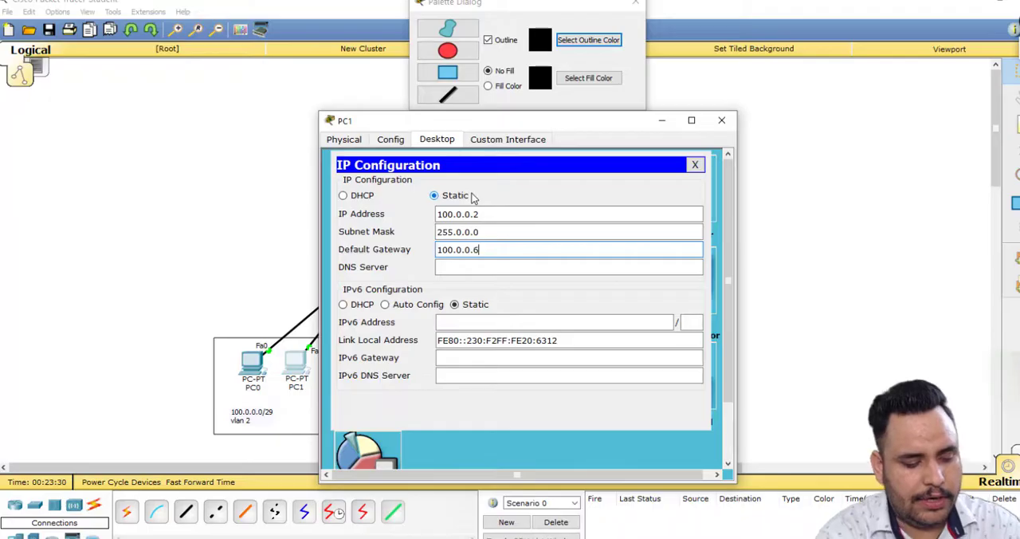
Set PC1's subnet mask to 255.255.255.248 and return to the topology.
{"action": "key", "text": "shift+Tab"}
{"action": "type", "text": "255.255"}
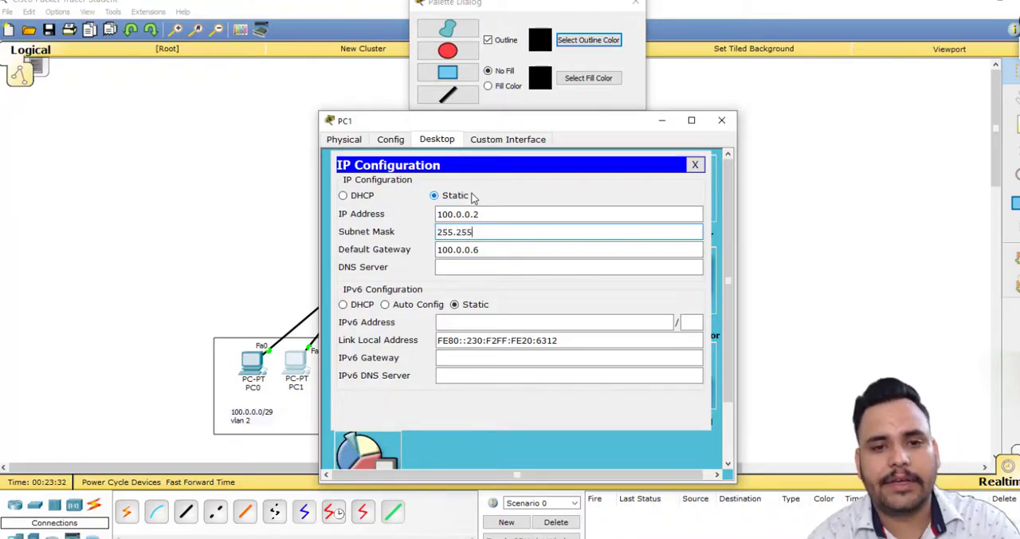
{"action": "type", "text": ".255.248"}
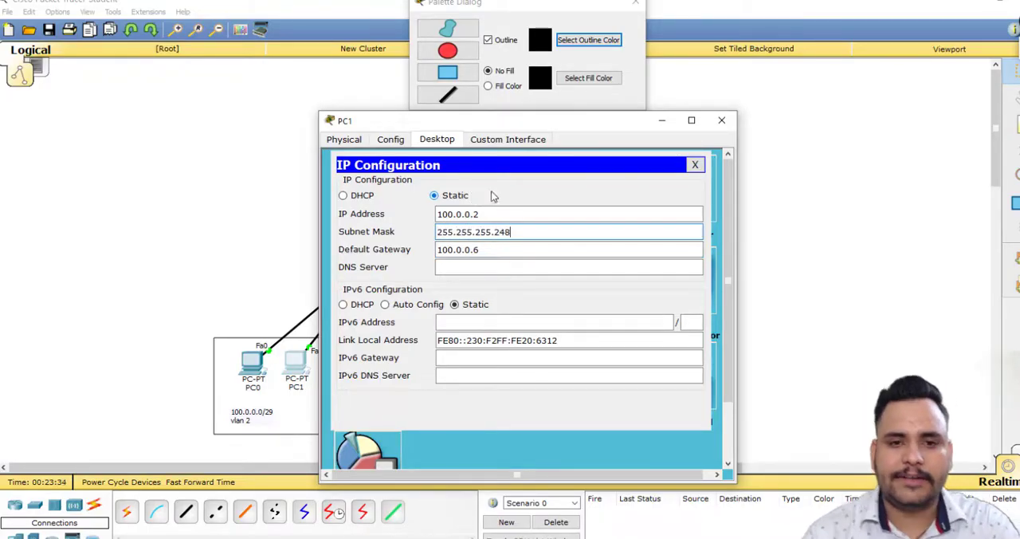
{"action": "triple_click", "coordinate": [537, 232]}
{"action": "key", "text": "ctrl+c"}
{"action": "left_click", "coordinate": [177, 173]}
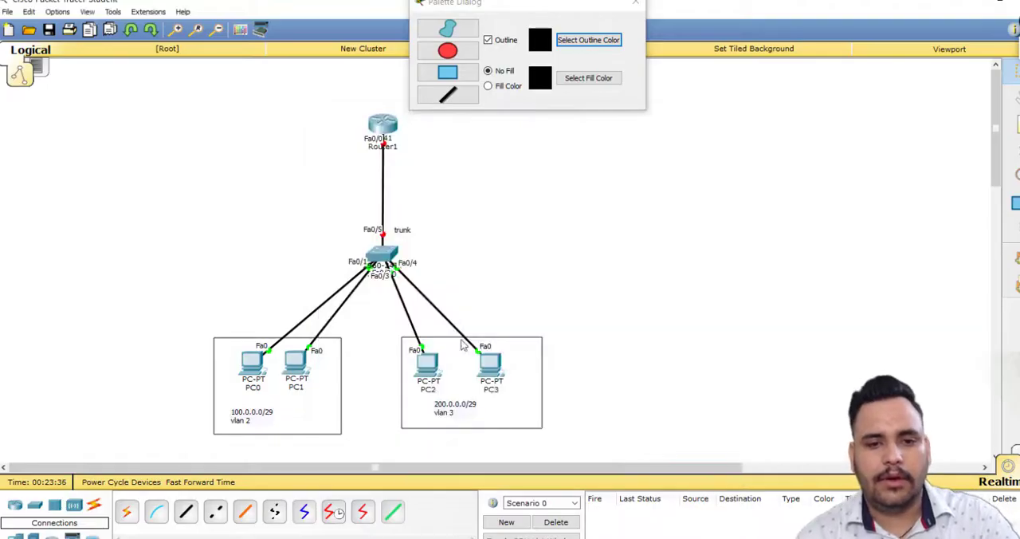
Open PC2's IP configuration and assign it the static IP address 200.0.0.1.
{"action": "left_click", "coordinate": [439, 369]}
{"action": "left_click", "coordinate": [436, 141]}
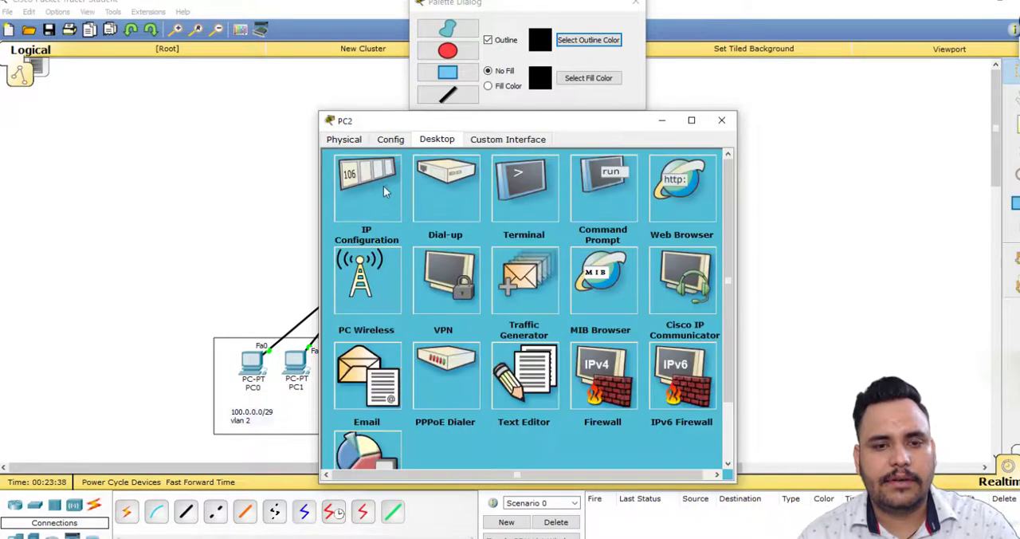
{"action": "left_click", "coordinate": [384, 188]}
{"action": "type", "text": "200"}
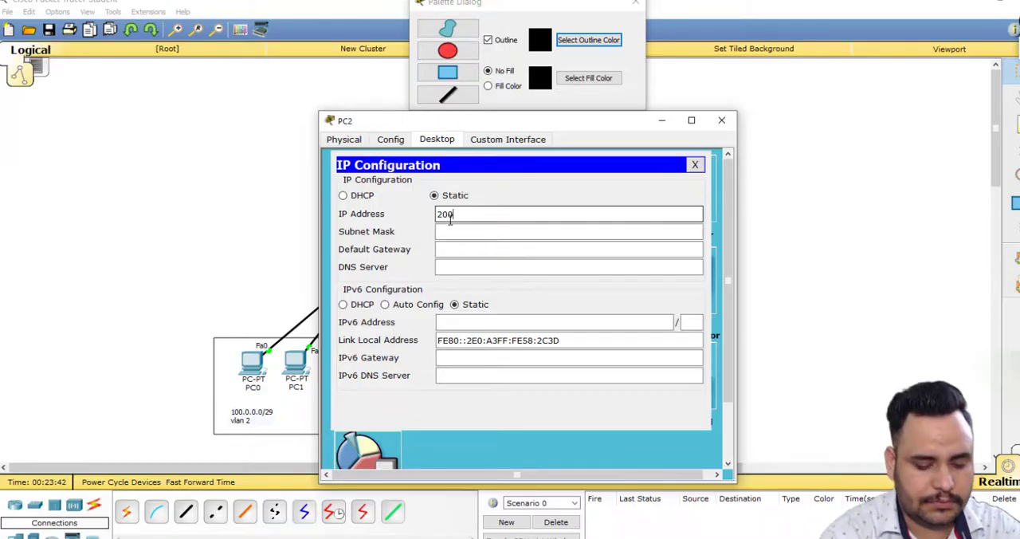
{"action": "type", "text": ".0.0.1"}
{"action": "key", "text": "Tab"}
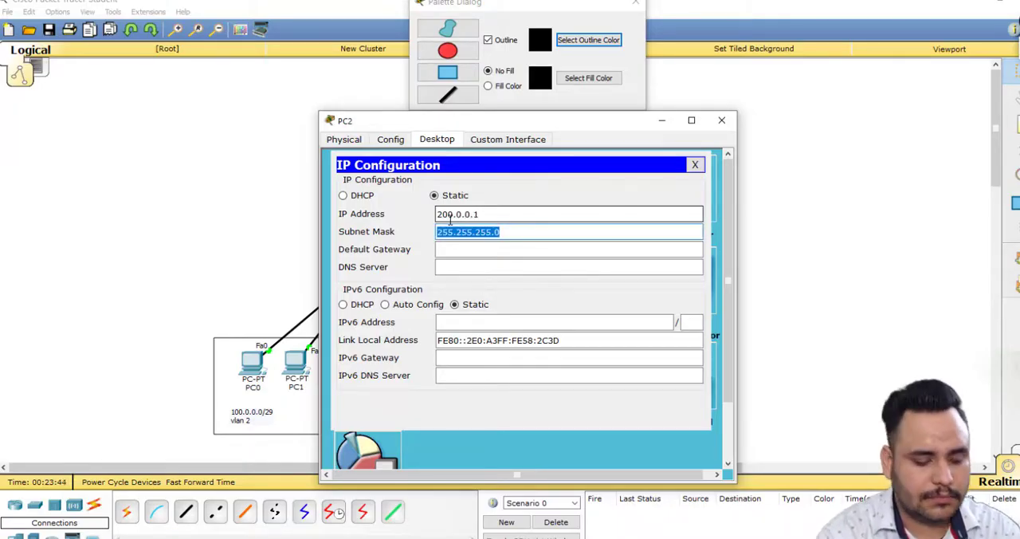
Set PC2's subnet mask to 255.255.255.248 and its default gateway to 200.0.0.6, and return to the topology.
{"action": "key", "text": "Right"}
{"action": "key", "text": "BackSpace"}
{"action": "type", "text": "248"}
{"action": "key", "text": "Tab"}
{"action": "type", "text": "2"}
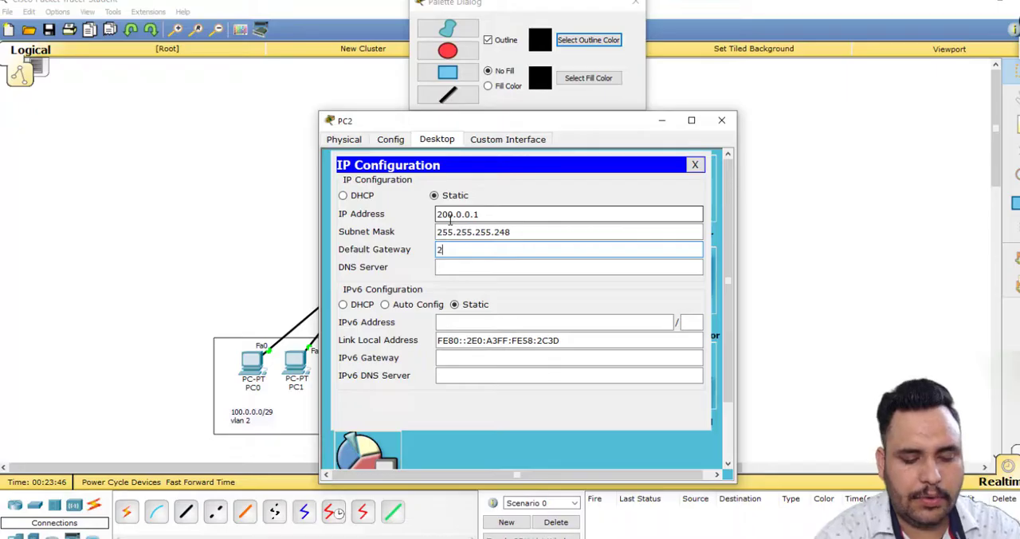
{"action": "type", "text": "00.0.0"}
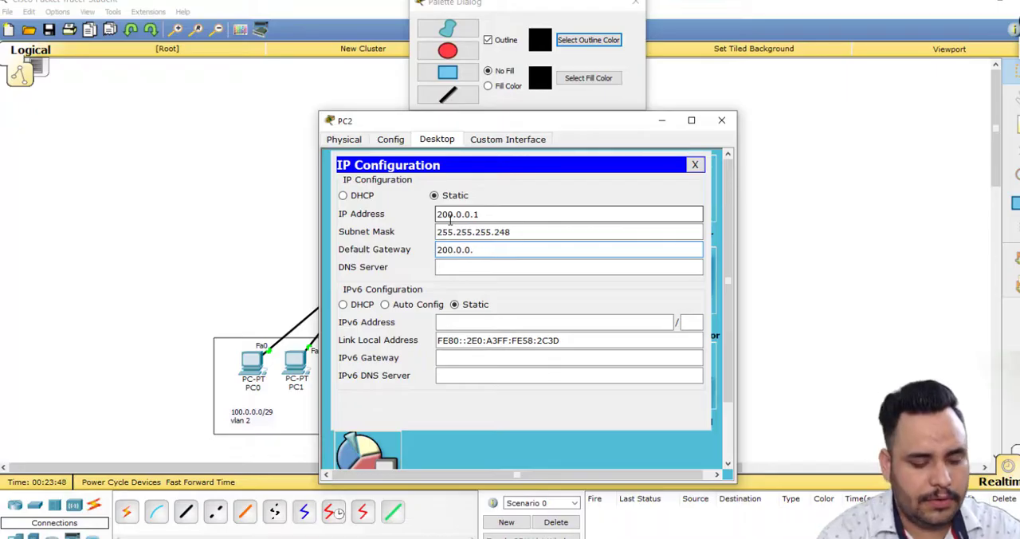
{"action": "type", "text": ".6"}
{"action": "left_click", "coordinate": [255, 298]}
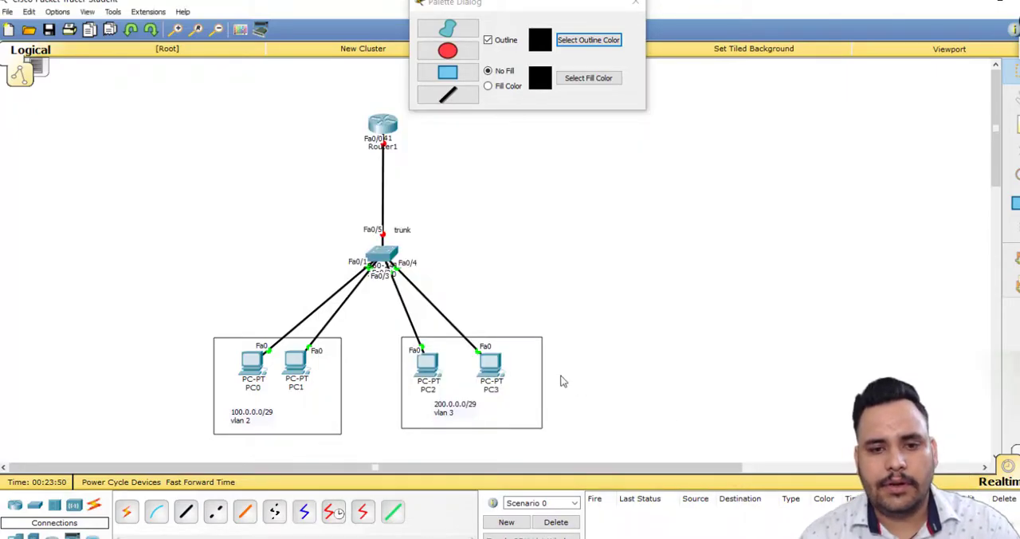
Open PC3's IP configuration and give it the static IP address 200.0.0.2 with subnet mask 255.255.255.248.
{"action": "left_click", "coordinate": [501, 370]}
{"action": "left_click", "coordinate": [440, 137]}
{"action": "left_click", "coordinate": [381, 190]}
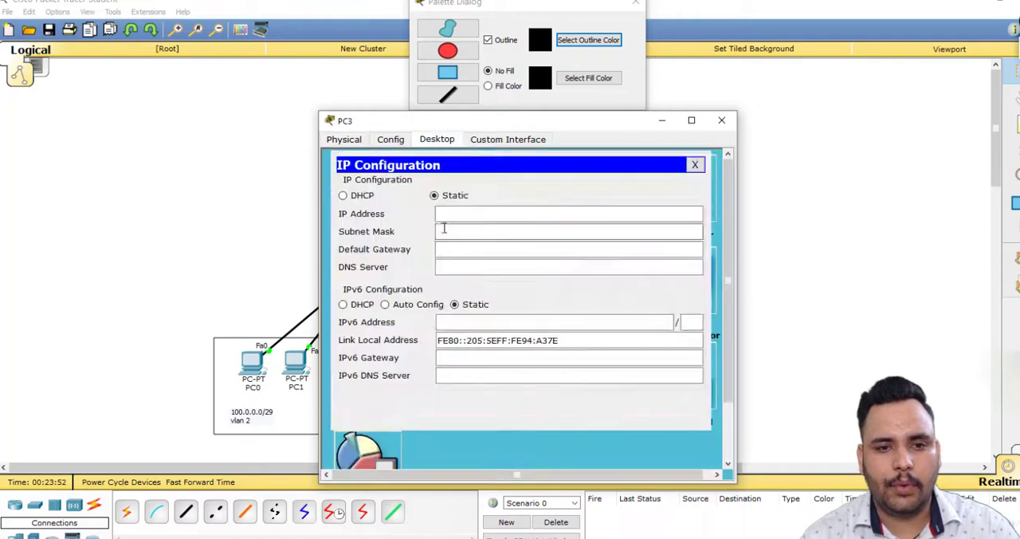
{"action": "left_click", "coordinate": [451, 215]}
{"action": "type", "text": "200"}
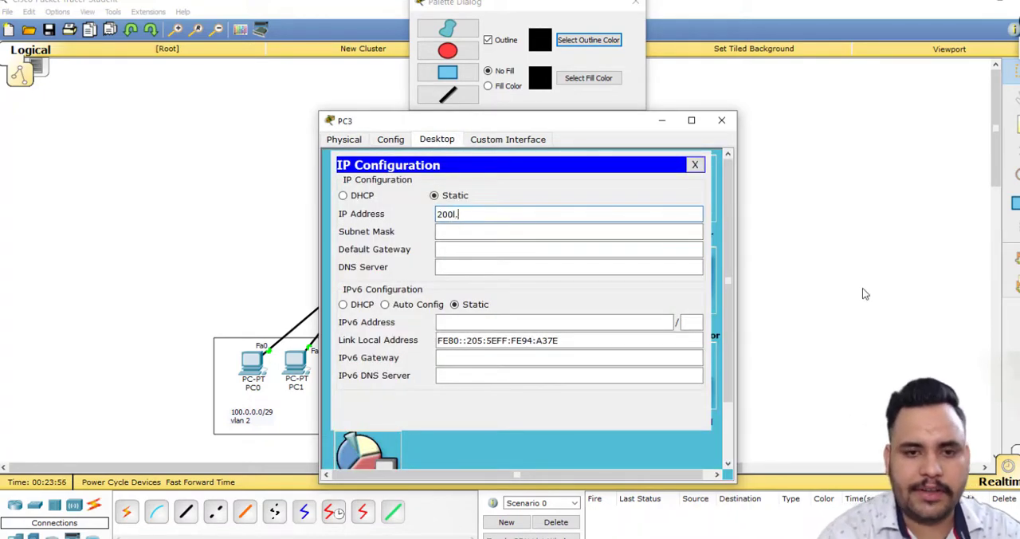
{"action": "type", "text": ".0.0."}
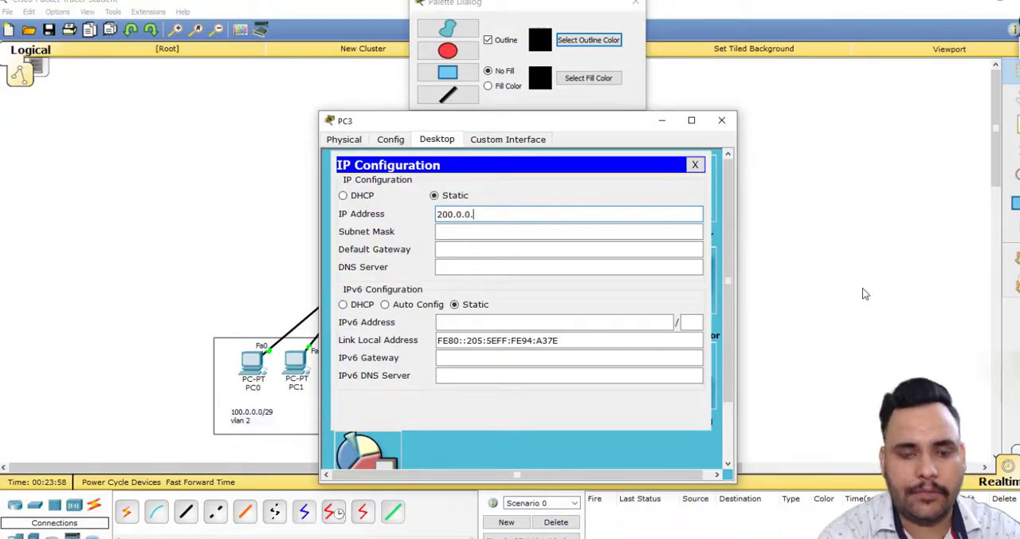
{"action": "type", "text": "2"}
{"action": "key", "text": "Tab"}
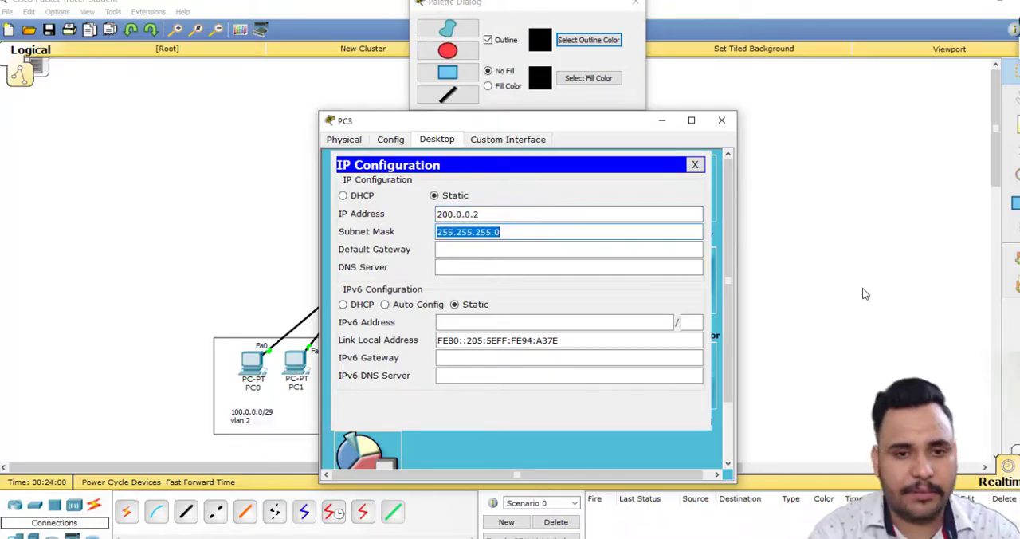
{"action": "type", "text": "255.255.255.248"}
{"action": "key", "text": "Tab"}
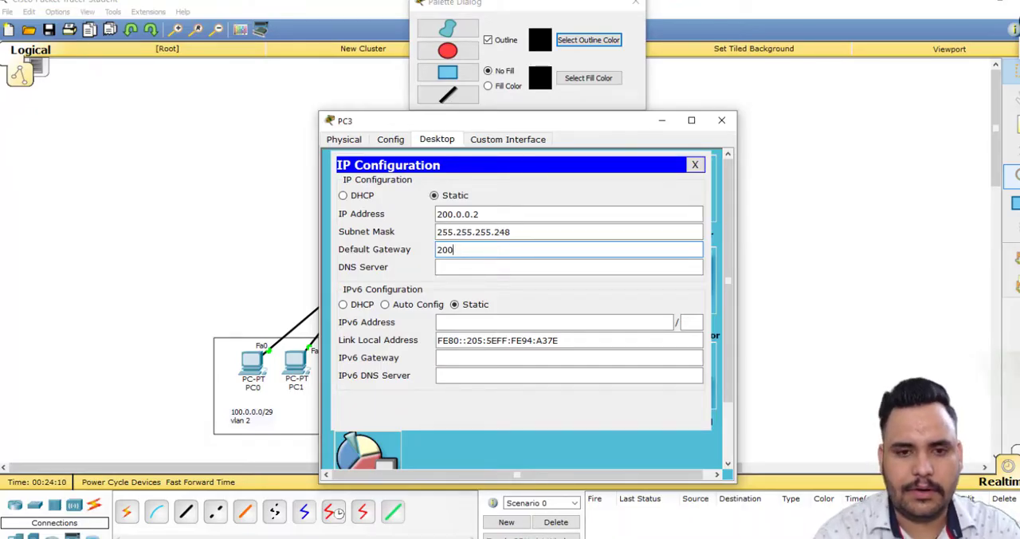
{"action": "key", "text": "BackSpace"}
{"action": "key", "text": "BackSpace"}
{"action": "key", "text": "ctrl+v"}
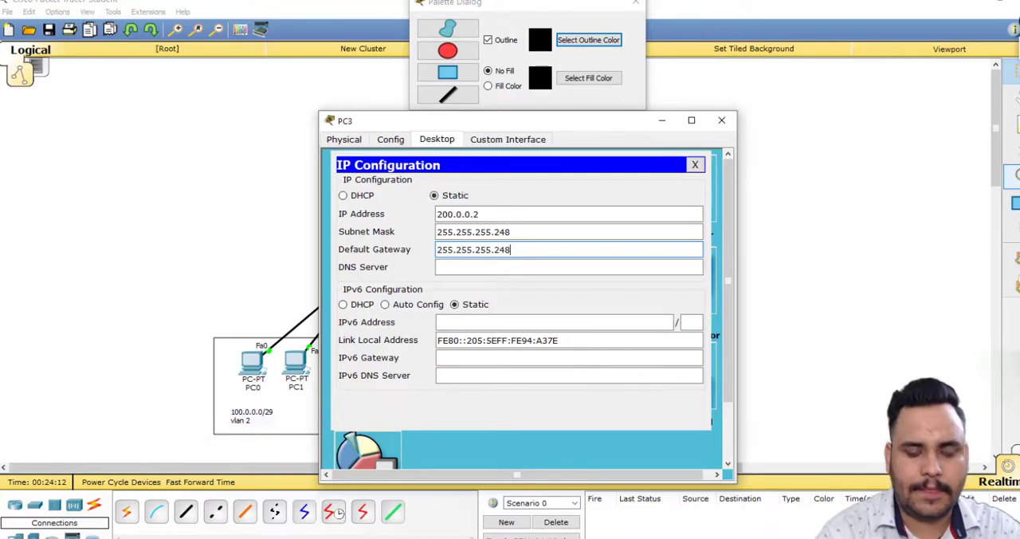
{"action": "key", "text": "ctrl+a"}
{"action": "key", "text": "BackSpace"}
Set PC3's default gateway to 200.0.0.6 and return to the topology.
{"action": "type", "text": "200"}
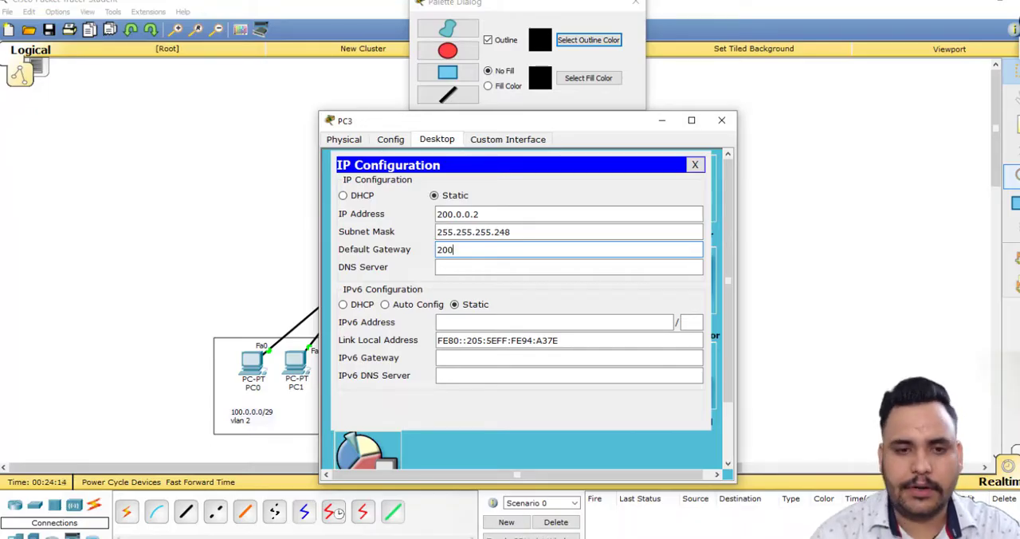
{"action": "type", "text": ".0.0.6"}
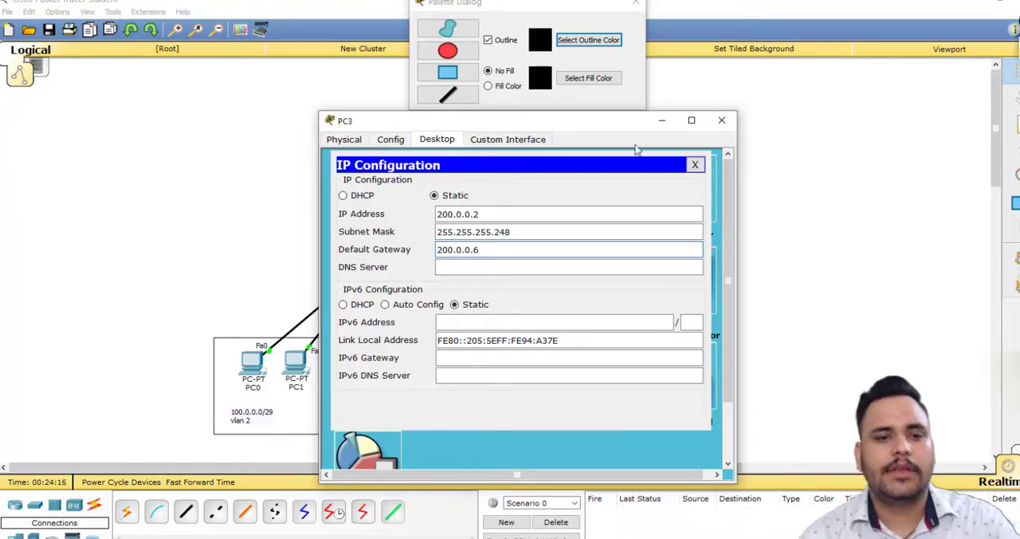
{"action": "left_click", "coordinate": [193, 262]}
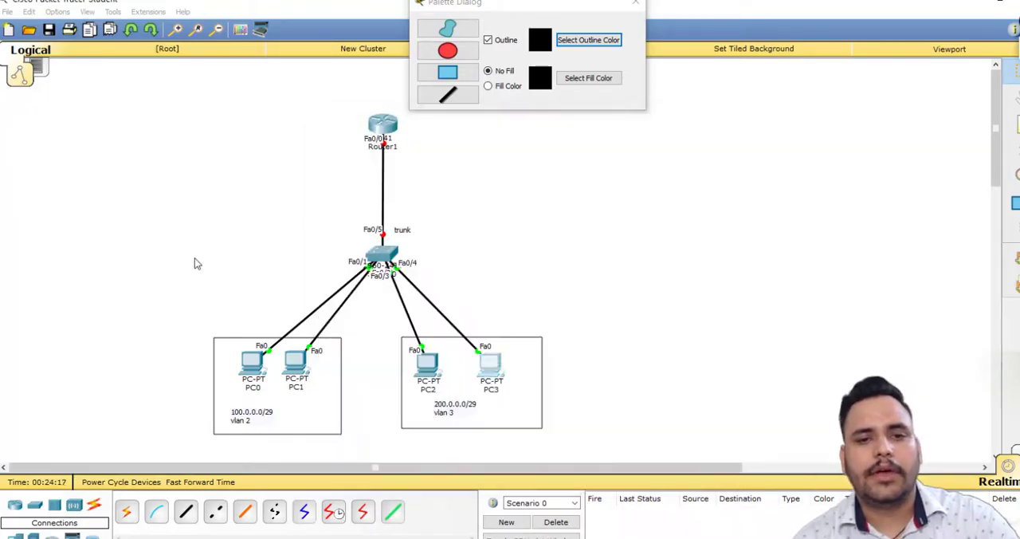
Test connectivity within each VLAN by sending a simple PDU from PC0 to PC1 and another from PC2 to PC3.
{"action": "left_click", "coordinate": [1013, 256]}
{"action": "left_click", "coordinate": [269, 364]}
{"action": "left_click", "coordinate": [309, 365]}
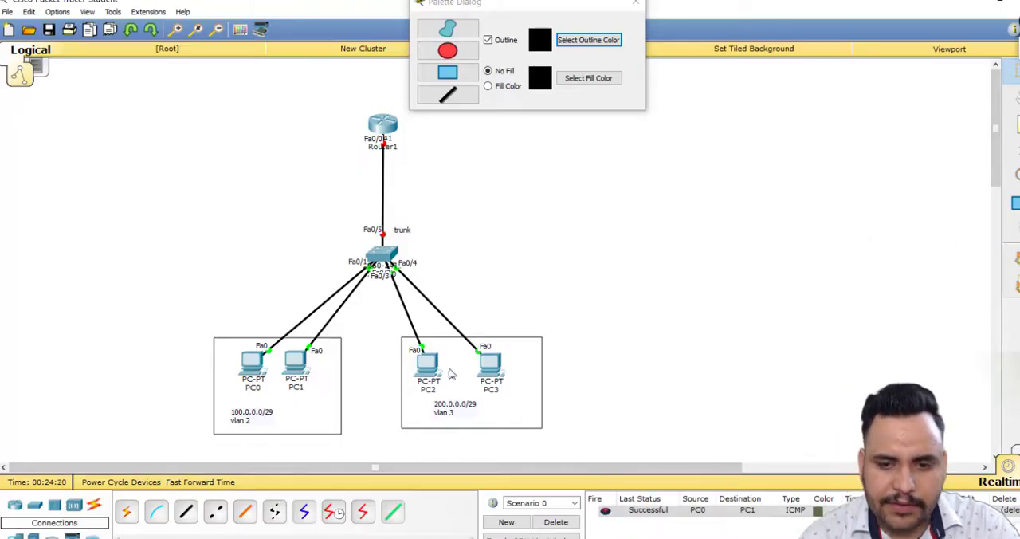
{"action": "left_click", "coordinate": [427, 369]}
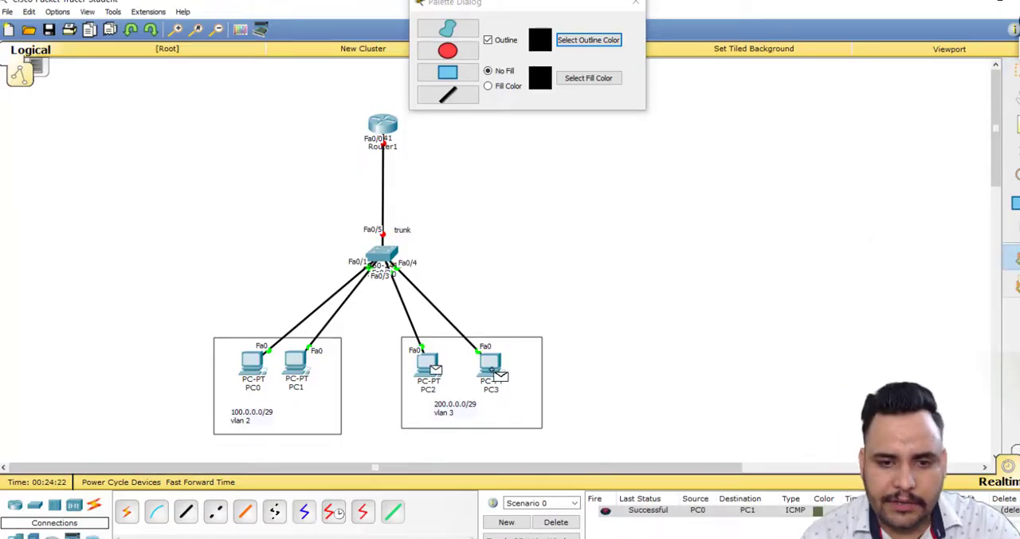
{"action": "left_click", "coordinate": [489, 368]}
Delete the current PDU scenario and test connectivity between the VLANs with a simple PDU from PC1 to PC2.
{"action": "left_click", "coordinate": [1012, 256]}
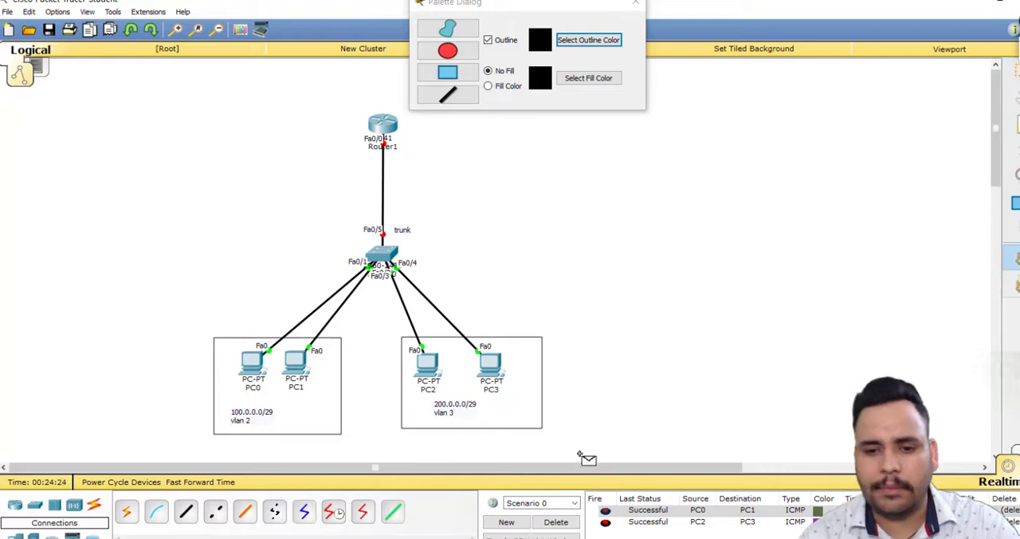
{"action": "left_click", "coordinate": [555, 521]}
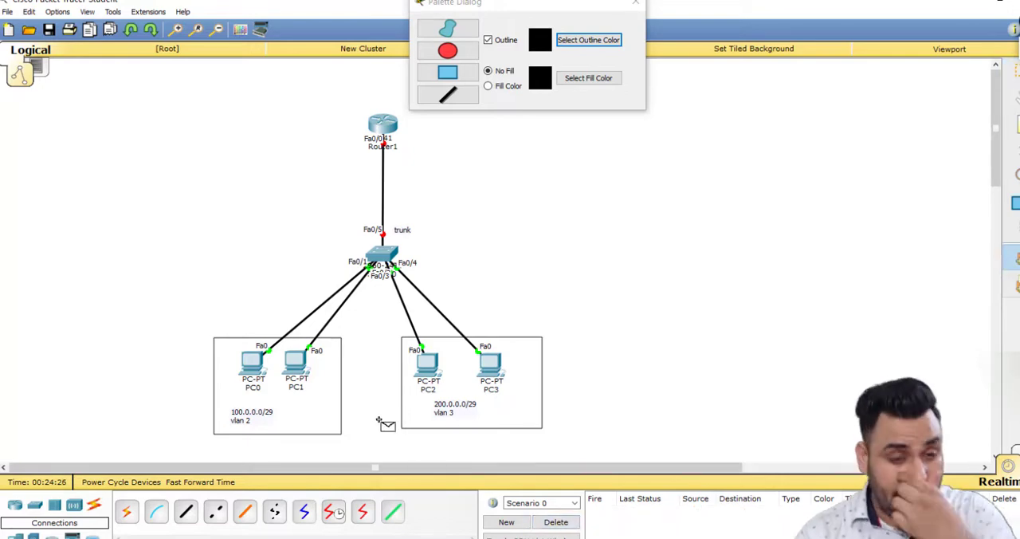
{"action": "left_click", "coordinate": [301, 368]}
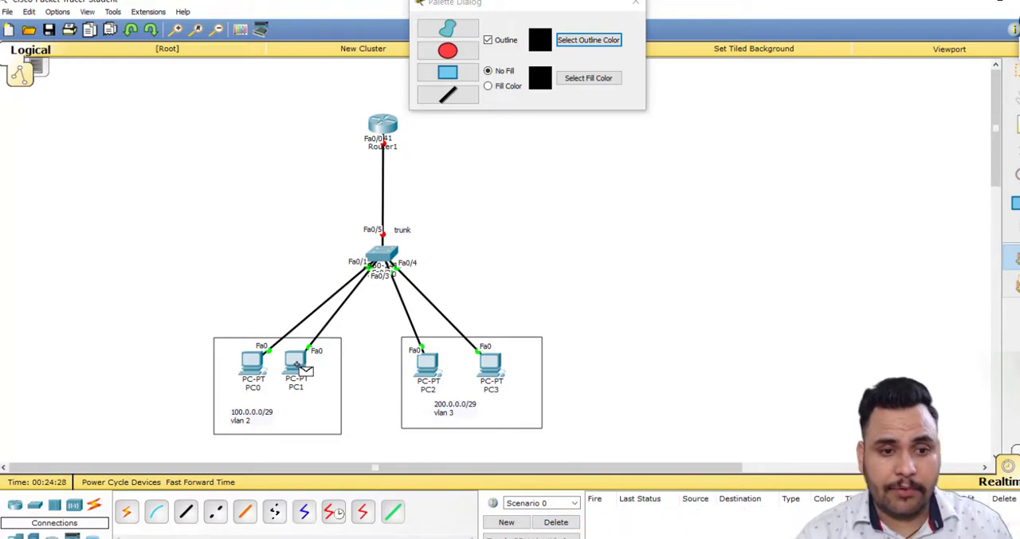
{"action": "left_click", "coordinate": [430, 366]}
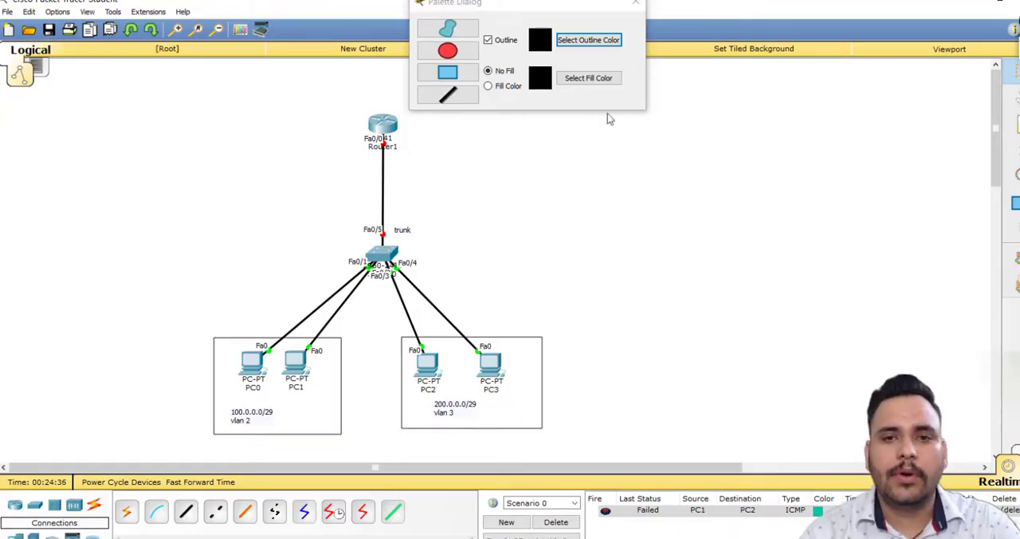
Close the drawing palette, open Router1's command line in a wider window, and answer no to the initial configuration dialog.
{"action": "left_click", "coordinate": [636, 4]}
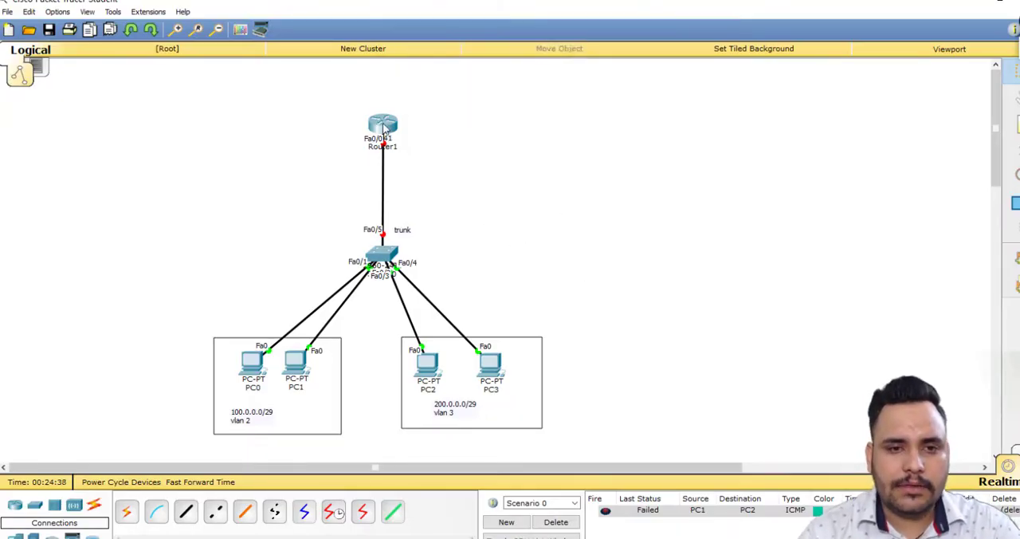
{"action": "left_click", "coordinate": [384, 126]}
{"action": "left_click", "coordinate": [425, 141]}
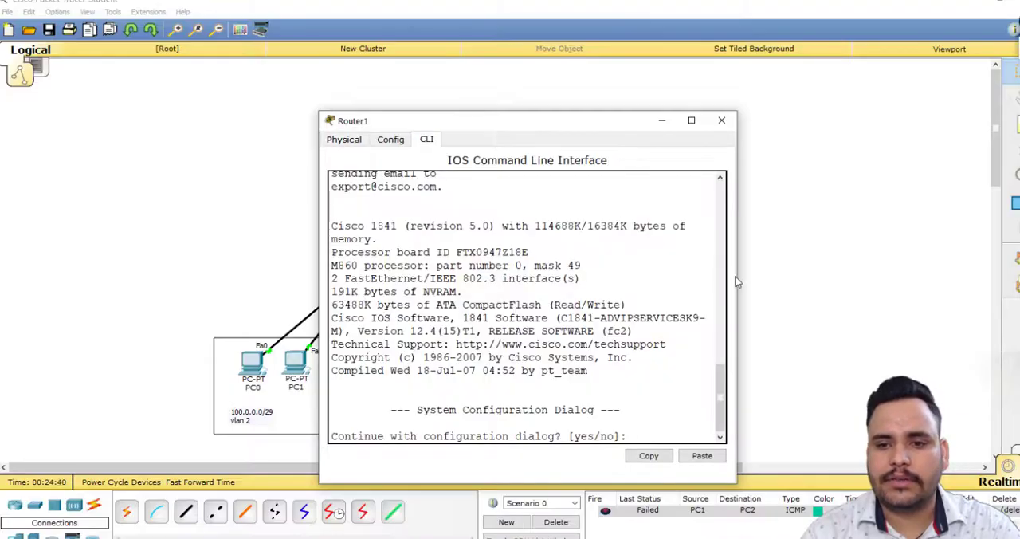
{"action": "left_click_drag", "start_coordinate": [737, 282], "coordinate": [902, 281]}
{"action": "type", "text": "no"}
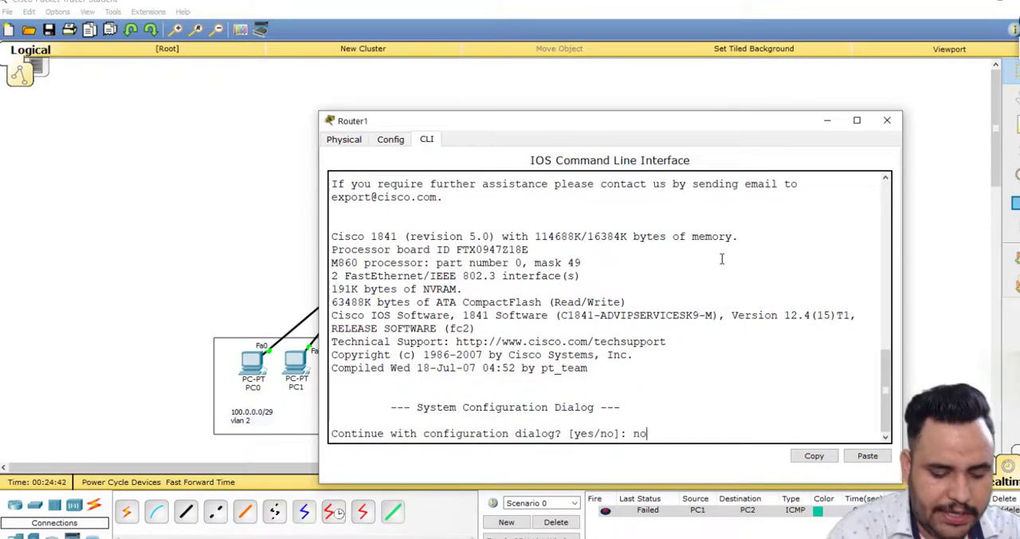
{"action": "key", "text": "Return"}
{"action": "key", "text": "Return"}
Enter privileged mode on Router1 with en and global configuration mode with conf, accepting the default terminal source.
{"action": "key", "text": "Return"}
{"action": "type", "text": "en"}
{"action": "key", "text": "Return"}
{"action": "key", "text": "Return"}
{"action": "type", "text": "co"}
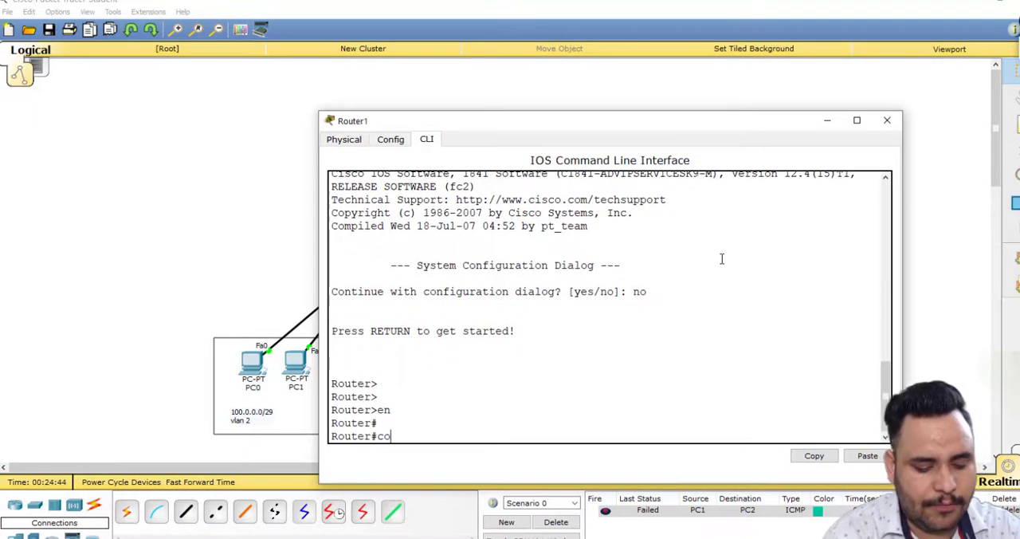
{"action": "type", "text": "nf"}
{"action": "key", "text": "Return"}
{"action": "key", "text": "Return"}
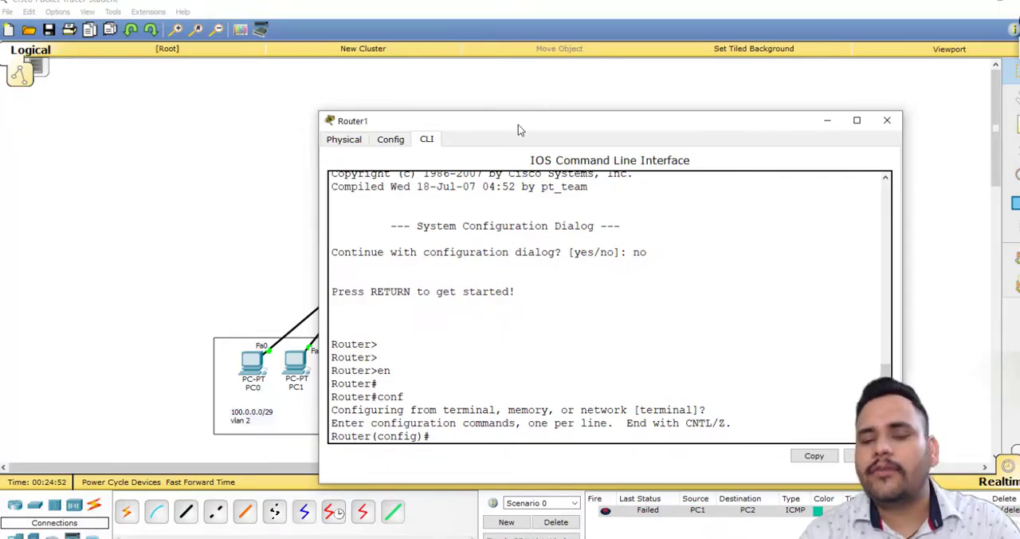
Move Router1's window aside to view the VLAN 2 and VLAN 3 topology, and select Router1 again.
{"action": "left_click_drag", "start_coordinate": [517, 124], "coordinate": [734, 138]}
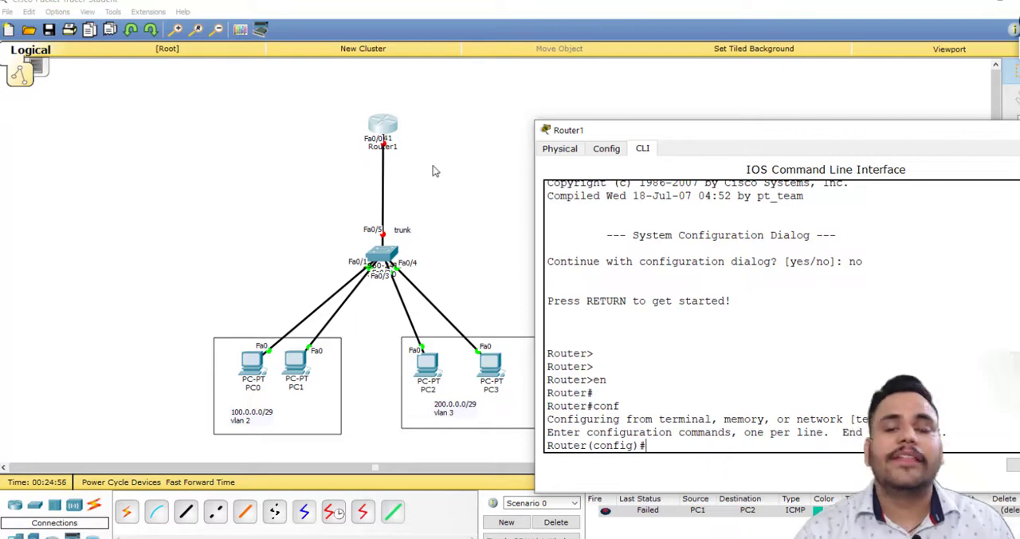
{"action": "left_click", "coordinate": [468, 153]}
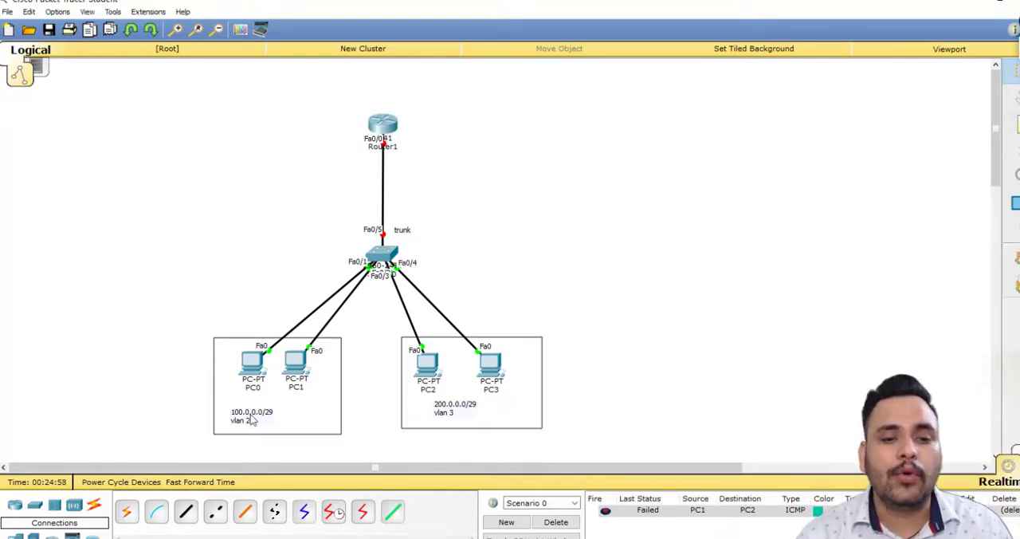
{"action": "left_click", "coordinate": [392, 132]}
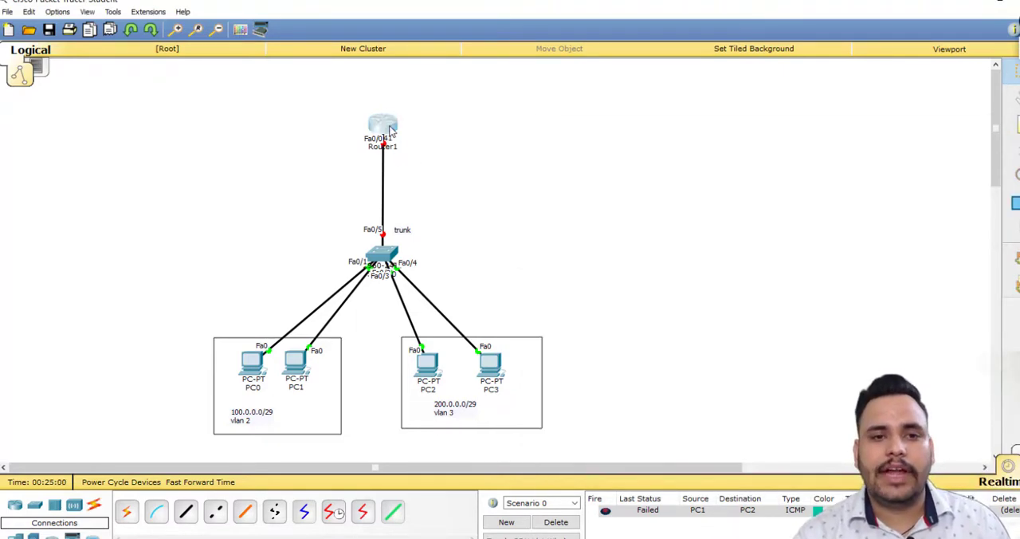
Enable Router1's interface fa 0/0 with no shutdown and exit to global configuration mode.
{"action": "type", "text": "int"}
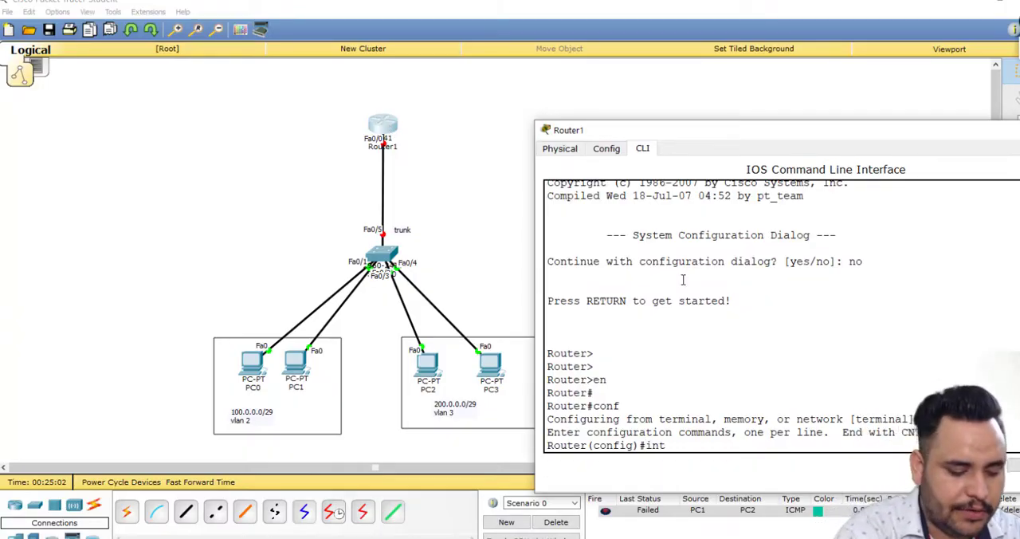
{"action": "type", "text": " fa 0/0"}
{"action": "key", "text": "Return"}
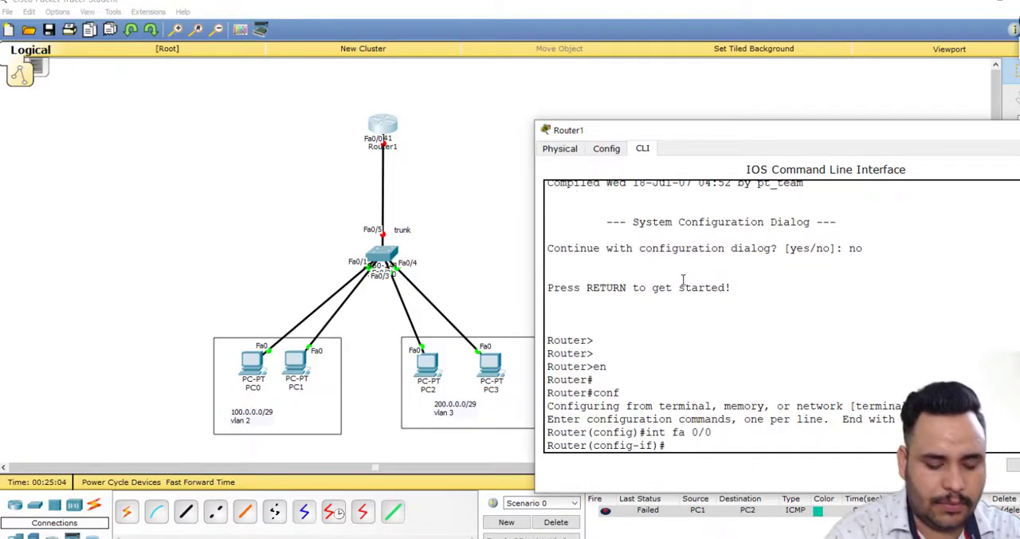
{"action": "type", "text": "no shu"}
{"action": "key", "text": "Tab"}
{"action": "key", "text": "Return"}
{"action": "key", "text": "Return"}
{"action": "key", "text": "Return"}
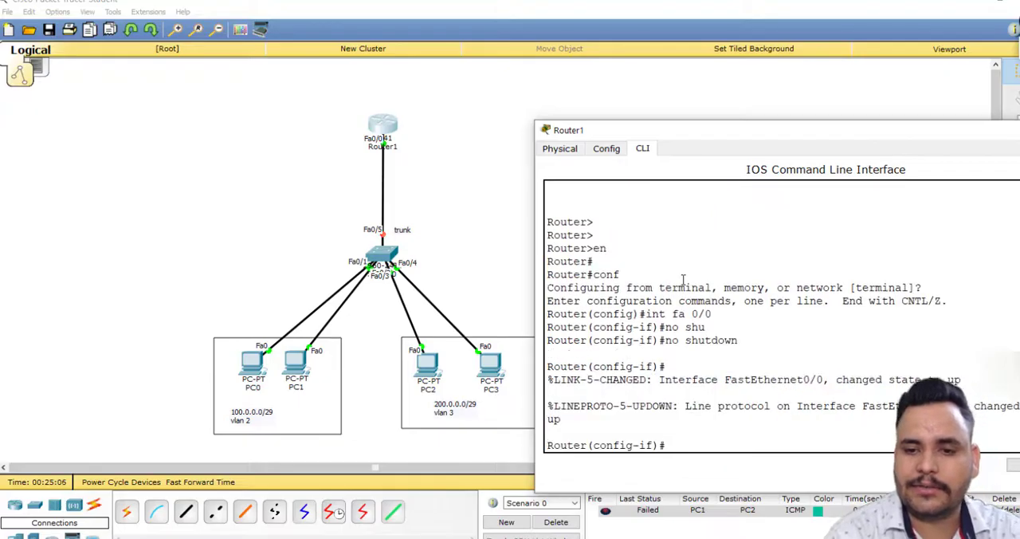
{"action": "type", "text": "ex"}
{"action": "key", "text": "Return"}
{"action": "key", "text": "Return"}
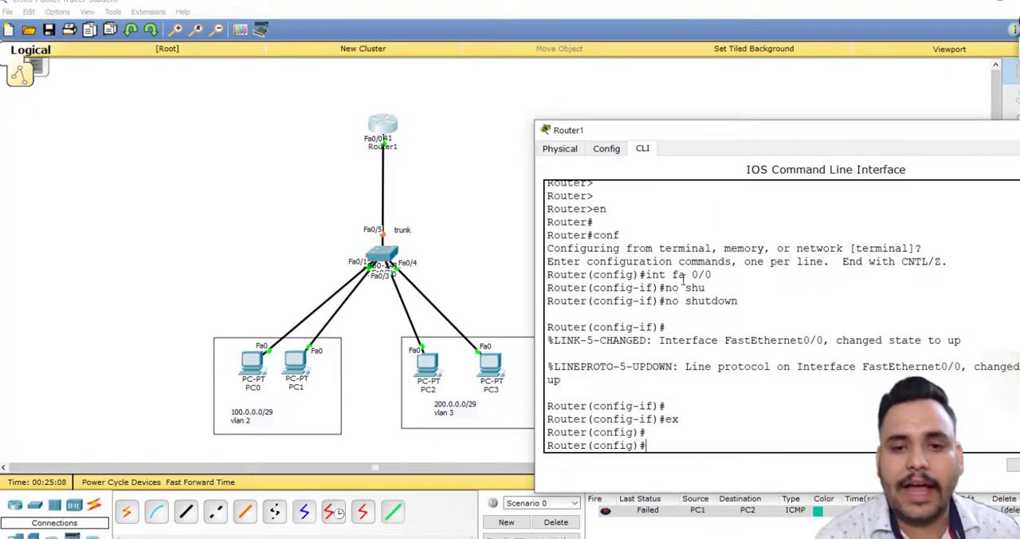
Query the allowed subinterface numbers, create subinterface fa0/0.1 on Router1, and move its window to show the full command output.
{"action": "type", "text": "int fa"}
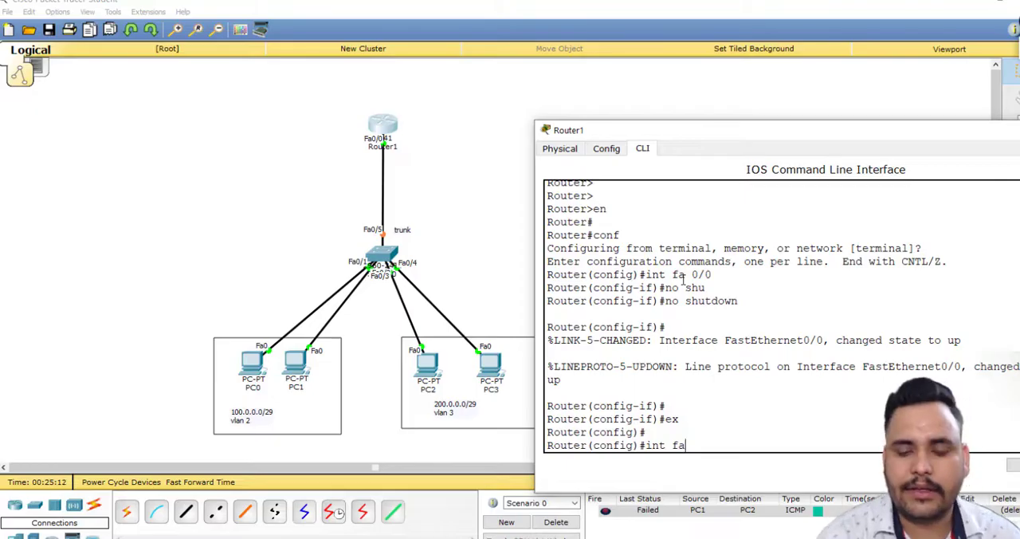
{"action": "type", "text": "0/0.1"}
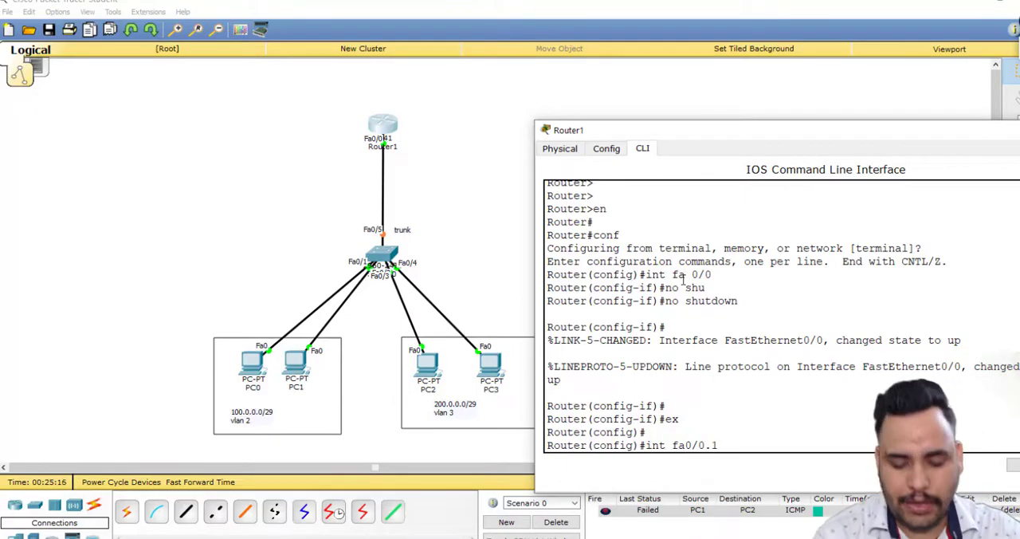
{"action": "type", "text": "0.?"}
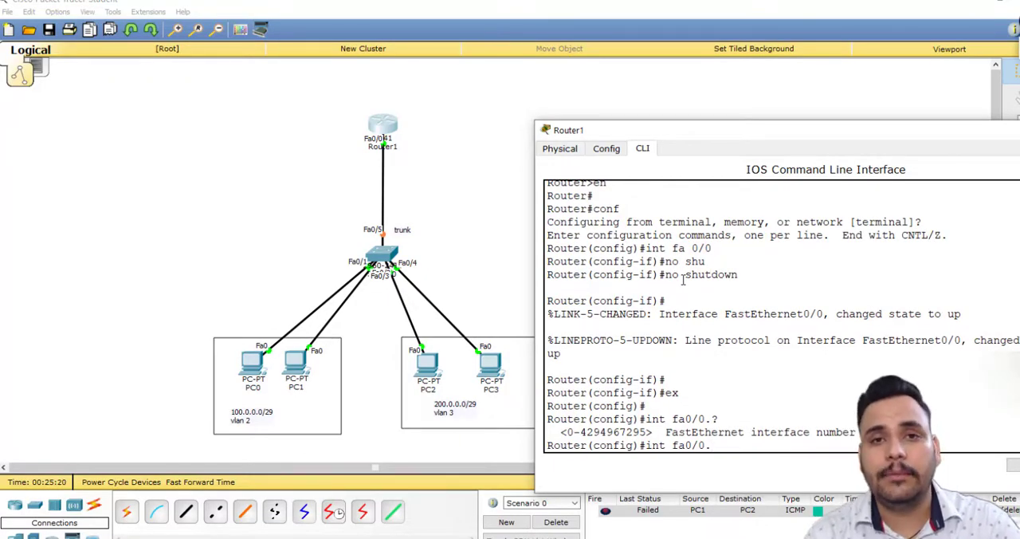
{"action": "type", "text": "1"}
{"action": "key", "text": "Return"}
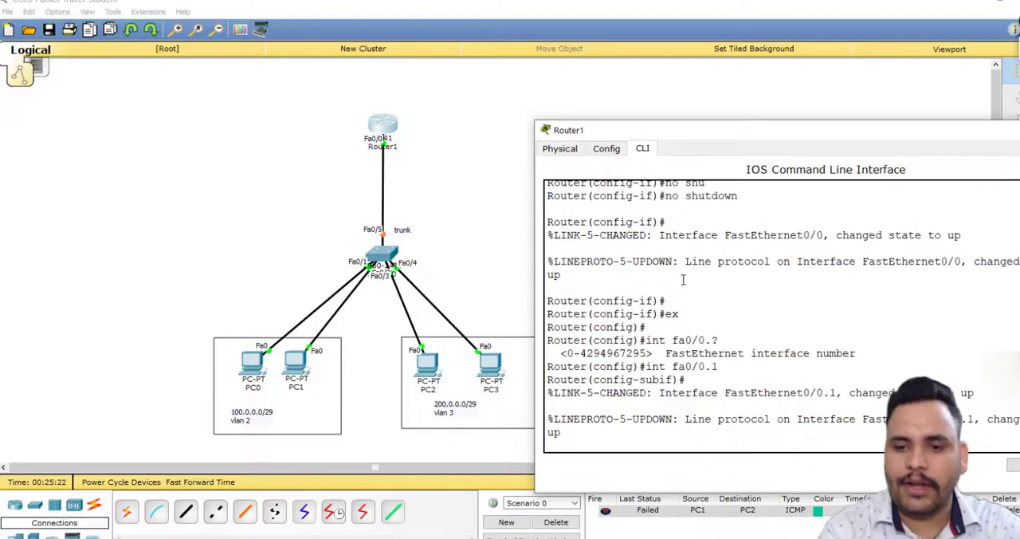
{"action": "key", "text": "Return"}
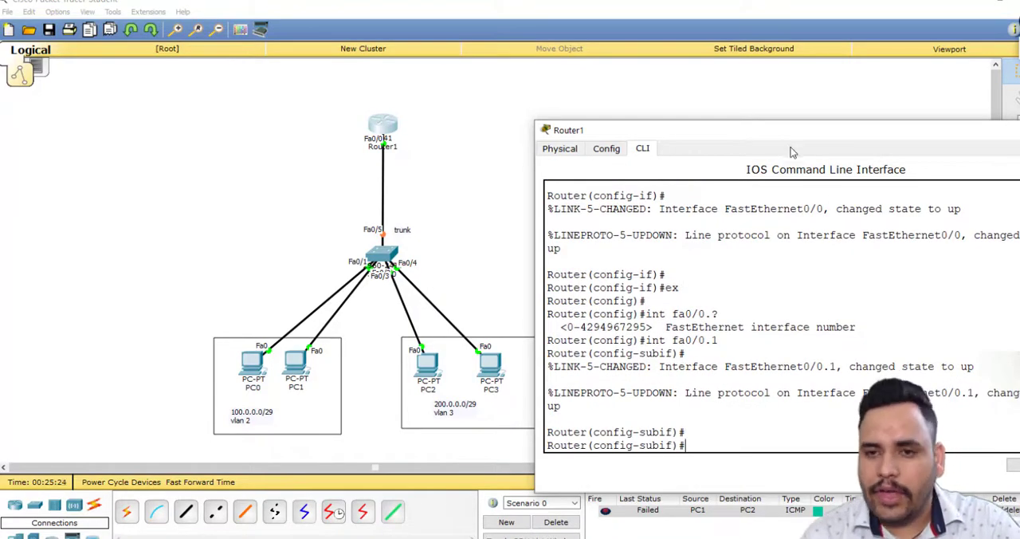
{"action": "left_click_drag", "start_coordinate": [789, 134], "coordinate": [708, 65]}
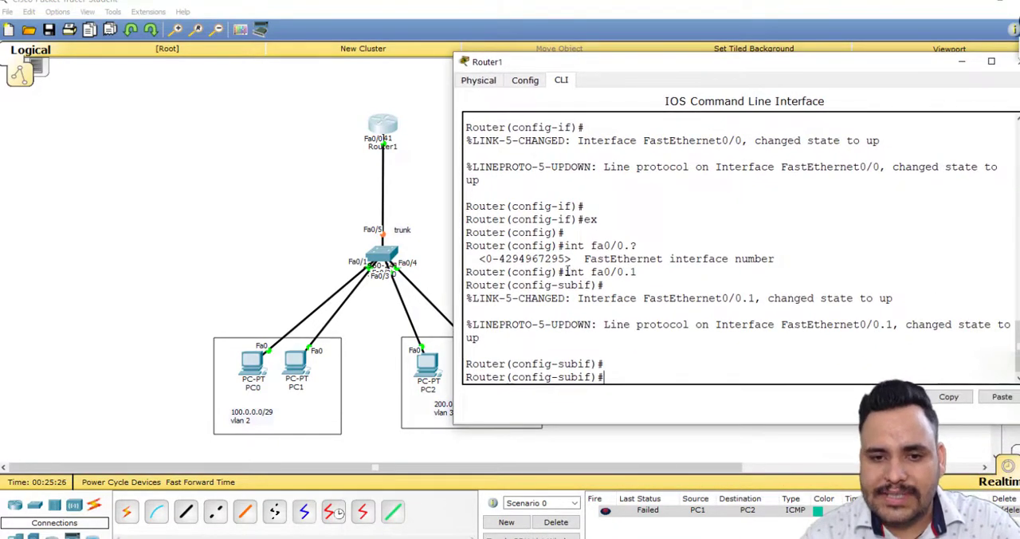
{"action": "left_click_drag", "start_coordinate": [564, 271], "coordinate": [645, 271]}
{"action": "left_click", "coordinate": [673, 269]}
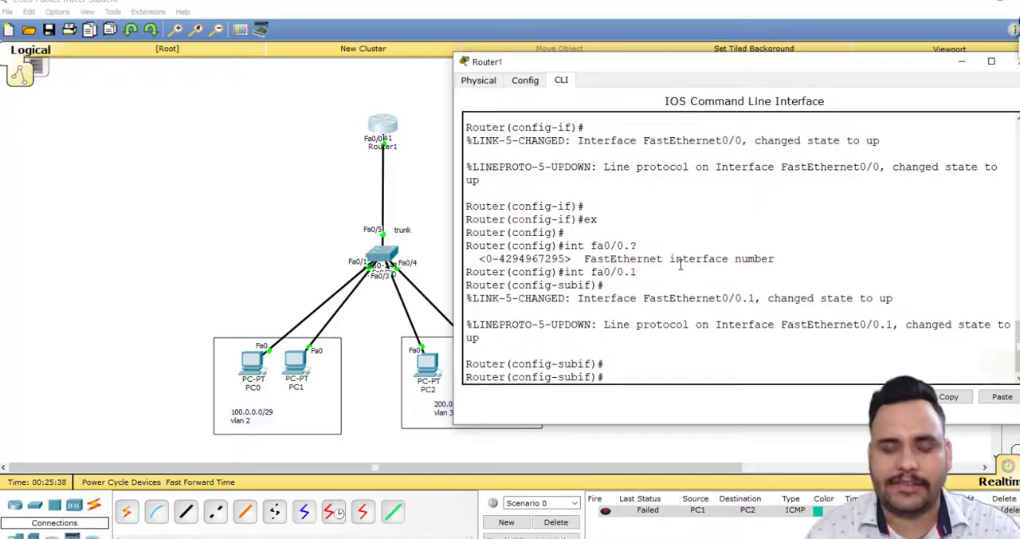
Try to assign IP address 100.0.0.6 with mask 255.255.255.248 to subinterface fa0/0.1.
{"action": "type", "text": "i0p"}
{"action": "key", "text": "BackSpace"}
{"action": "key", "text": "BackSpace"}
{"action": "key", "text": "BackSpace"}
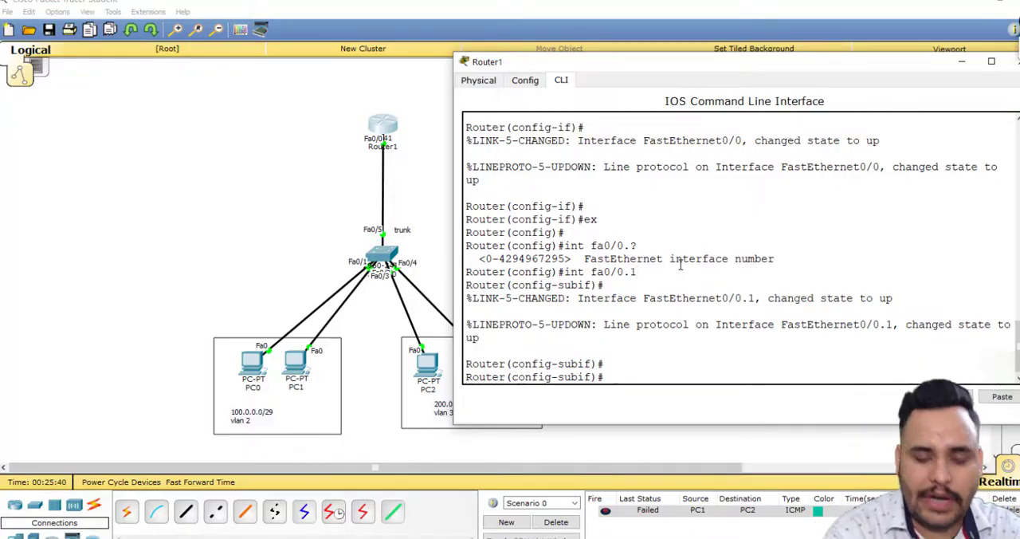
{"action": "type", "text": "ip add 1"}
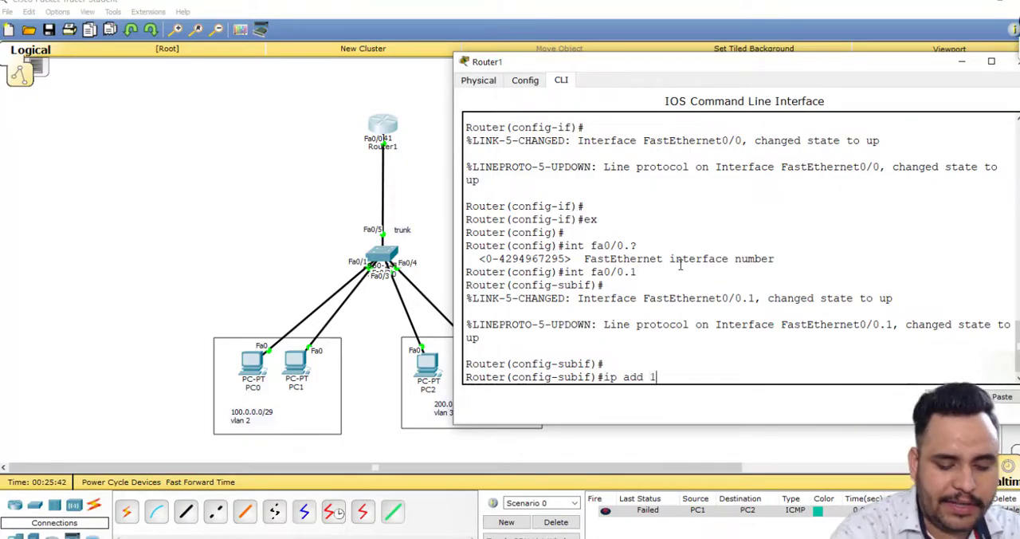
{"action": "type", "text": "00.0.0.6 2"}
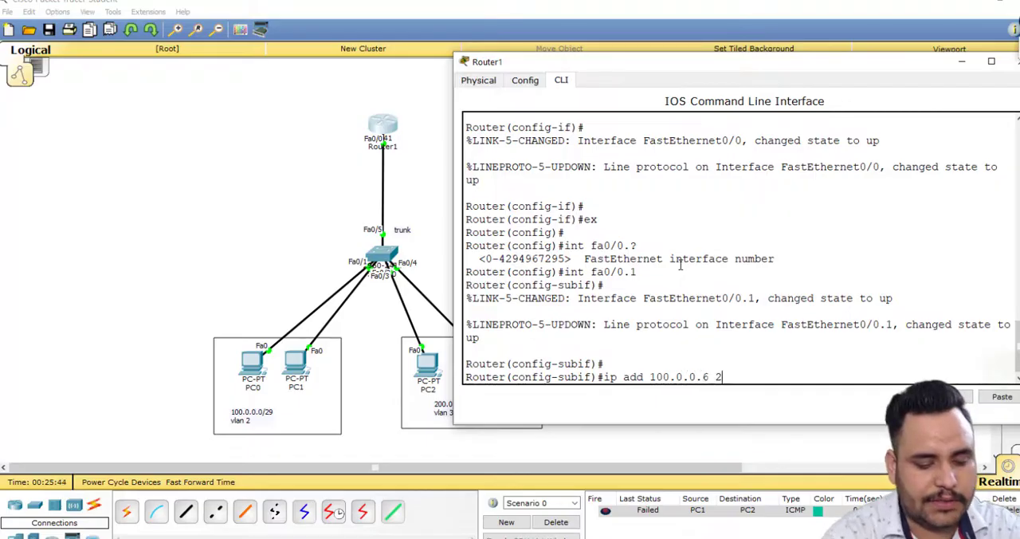
{"action": "type", "text": "55.255.255.2"}
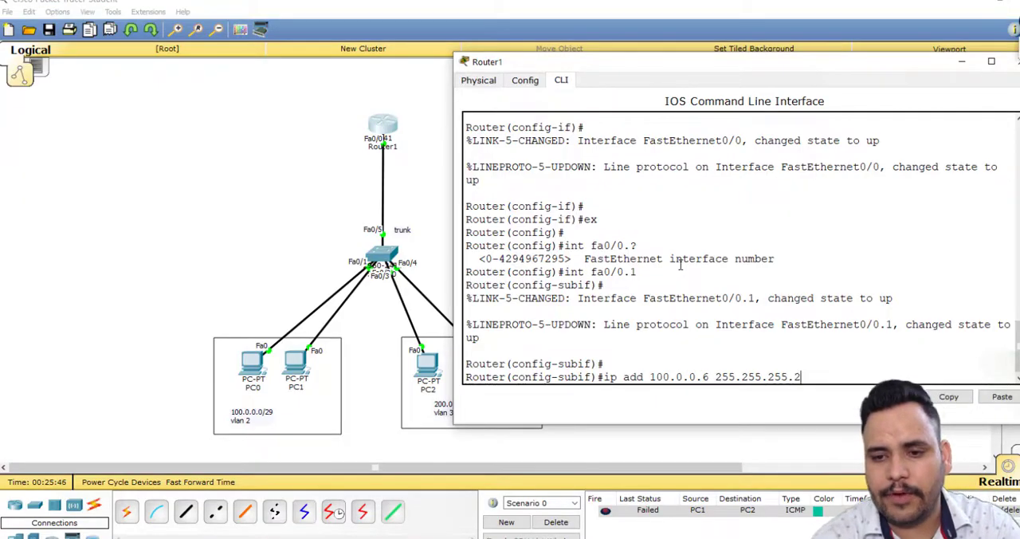
{"action": "type", "text": "48"}
{"action": "key", "text": "Return"}
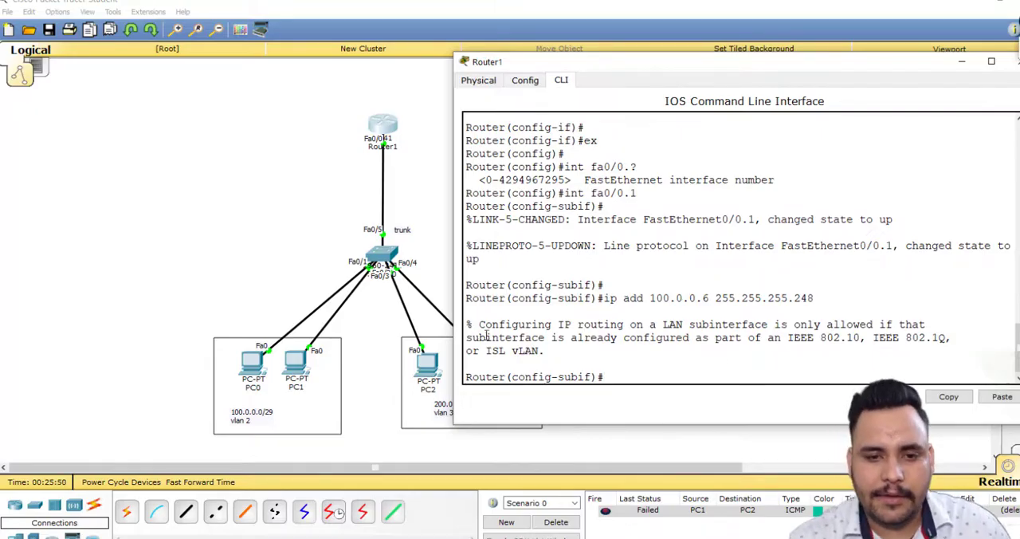
Examine the router's message about the encapsulation required before a LAN subinterface can take an IP address.
{"action": "left_click_drag", "start_coordinate": [478, 325], "coordinate": [926, 325]}
{"action": "left_click", "coordinate": [518, 337]}
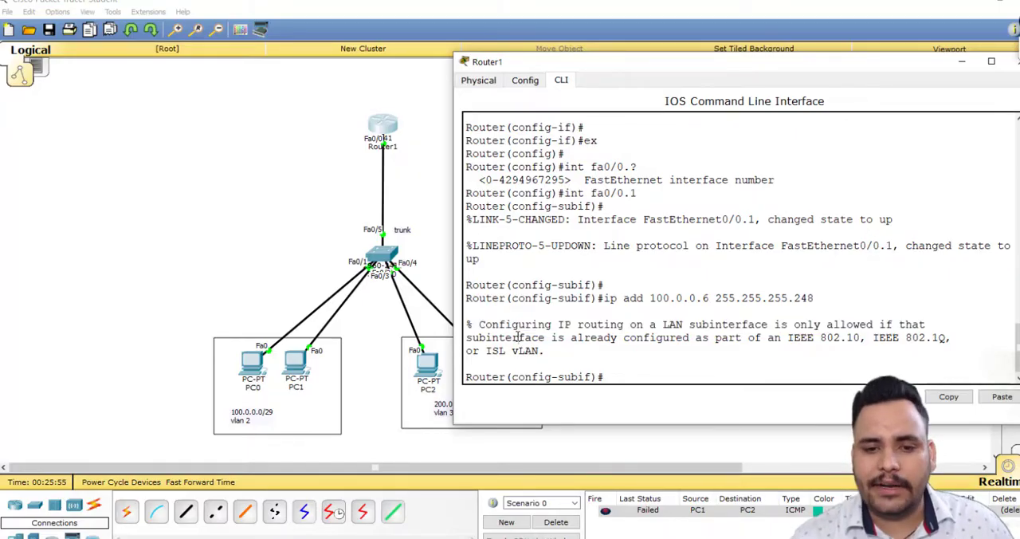
{"action": "left_click_drag", "start_coordinate": [650, 337], "coordinate": [852, 340]}
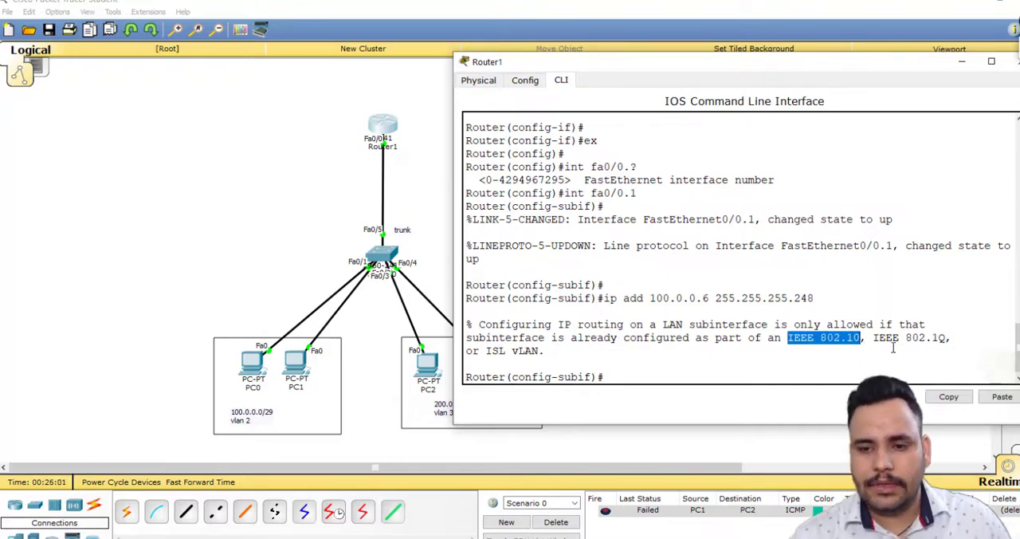
{"action": "left_click_drag", "start_coordinate": [931, 340], "coordinate": [945, 340]}
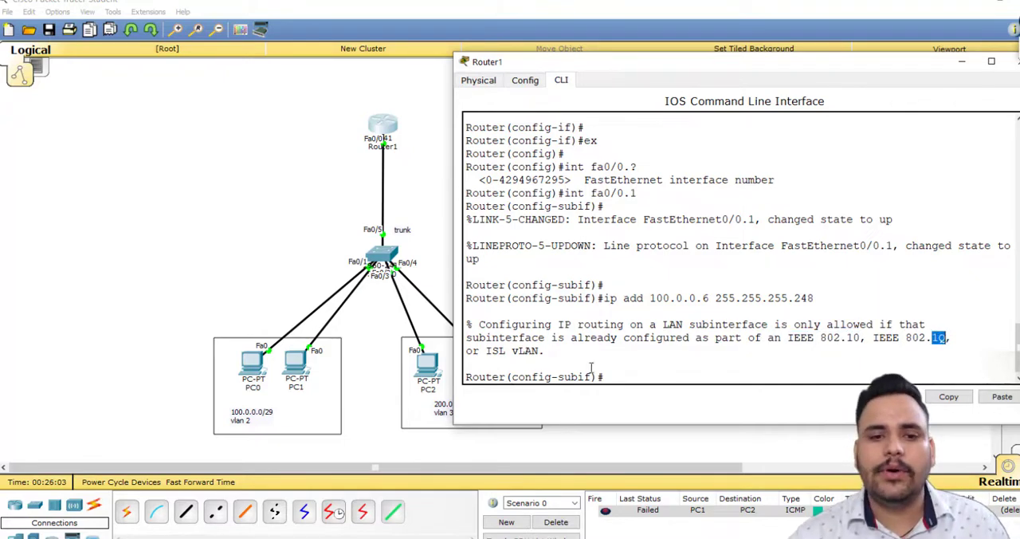
{"action": "left_click_drag", "start_coordinate": [489, 350], "coordinate": [540, 352]}
{"action": "left_click", "coordinate": [587, 335]}
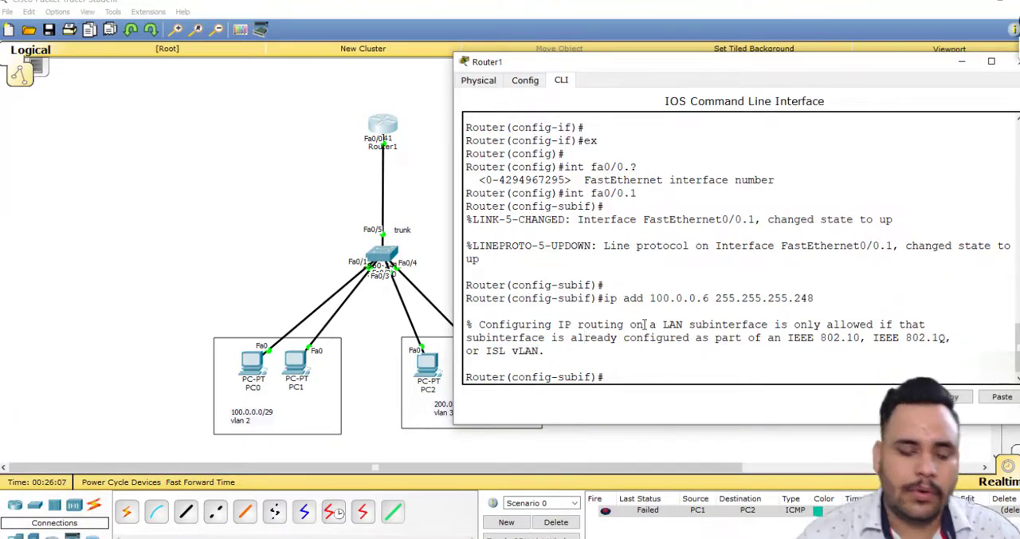
Set encapsulation dot1Q 2 on subinterface fa0/0.1 and assign it 100.0.0.6 with mask 255.255.255.248.
{"action": "type", "text": "en"}
{"action": "key", "text": "Tab"}
{"action": "type", "text": "d"}
{"action": "key", "text": "Tab"}
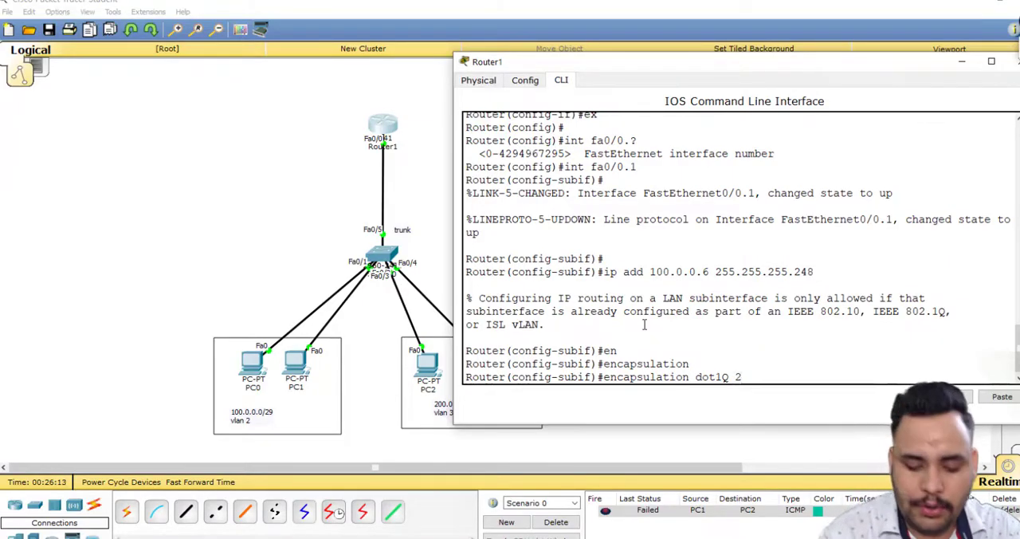
{"action": "key", "text": "Return"}
{"action": "key", "text": "Up"}
{"action": "key", "text": "Up"}
{"action": "key", "text": "Return"}
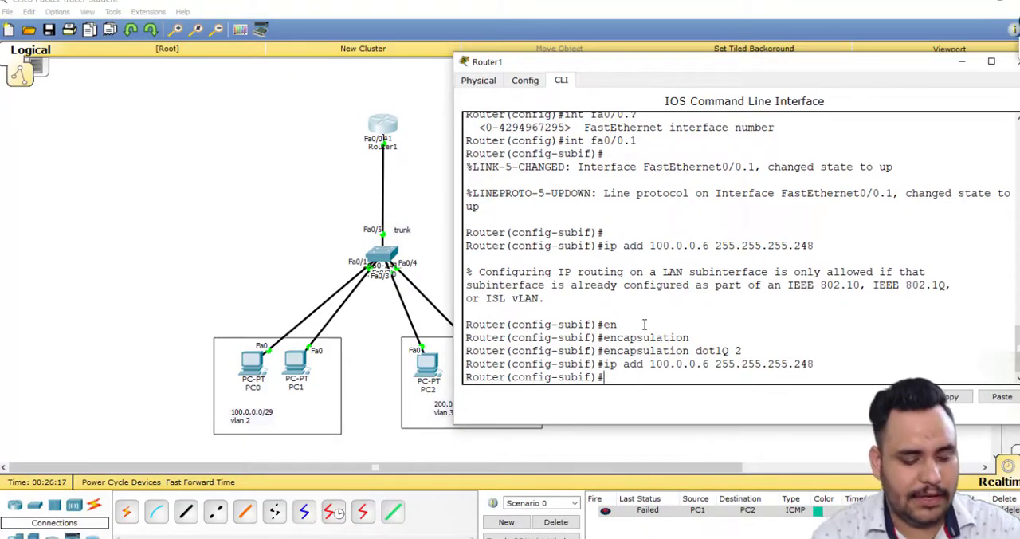
Exit subinterface fa0/0.1 and create subinterface fa0/0.2 on Router1.
{"action": "type", "text": "ex"}
{"action": "key", "text": "Return"}
{"action": "key", "text": "Return"}
{"action": "key", "text": "Up"}
{"action": "key", "text": "Up"}
{"action": "key", "text": "Up"}
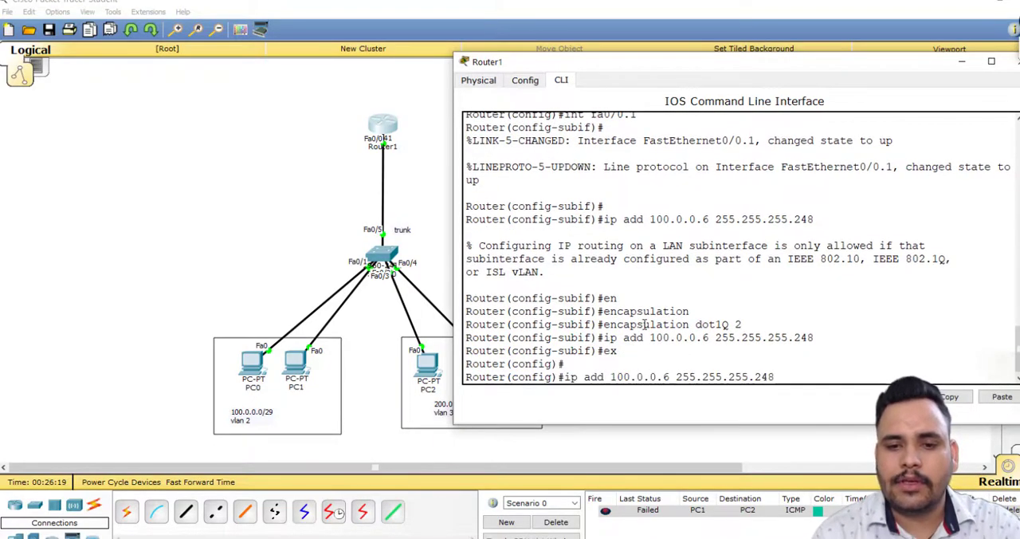
{"action": "key", "text": "Return"}
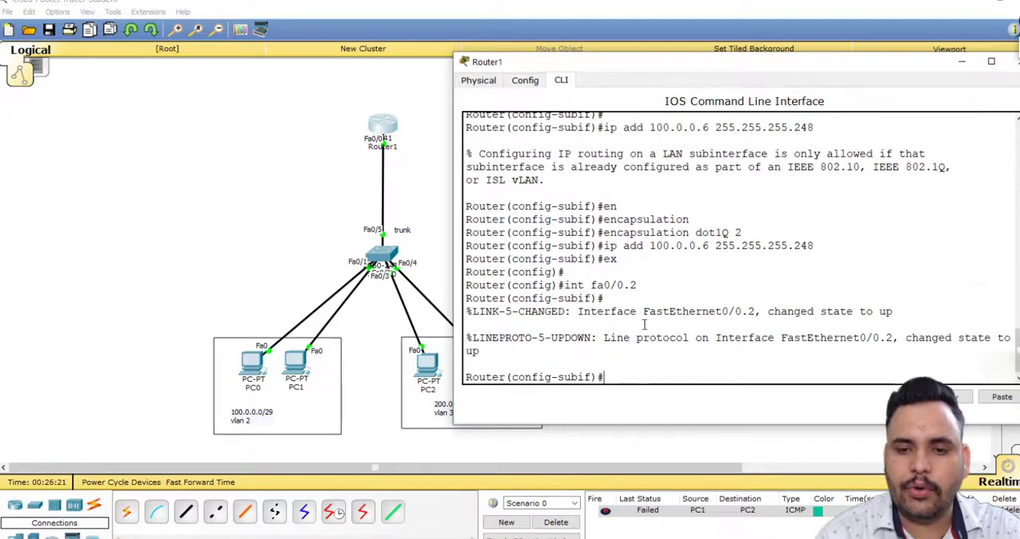
Set encapsulation dot1Q 3 on subinterface fa0/0.2.
{"action": "key", "text": "Up"}
{"action": "key", "text": "Up"}
{"action": "key", "text": "Up"}
{"action": "key", "text": "BackSpace"}
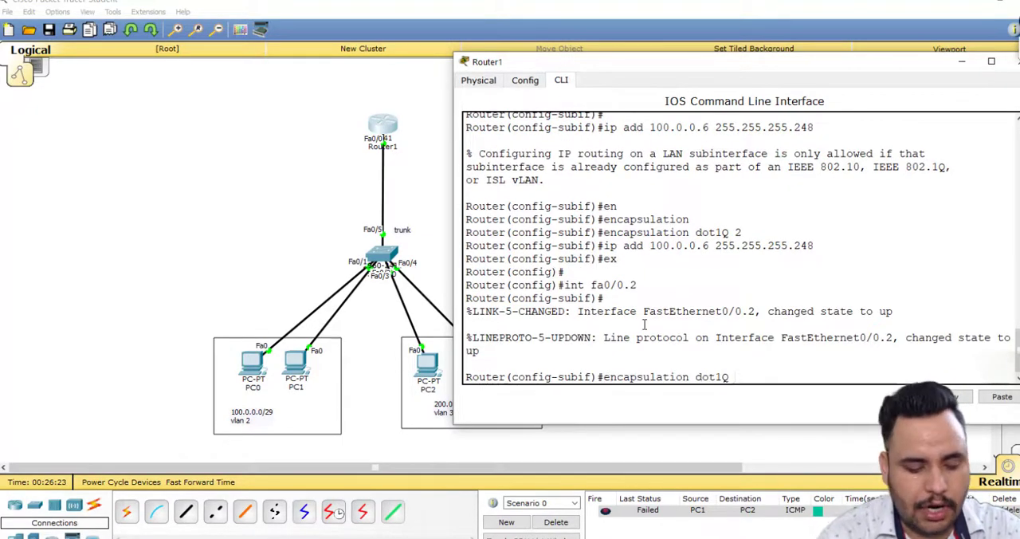
{"action": "type", "text": "3"}
{"action": "key", "text": "Return"}
Assign IP address 200.0.0.6 with mask 255.255.255.248 to subinterface fa0/0.2.
{"action": "key", "text": "Up"}
{"action": "key", "text": "Up"}
{"action": "key", "text": "Up"}
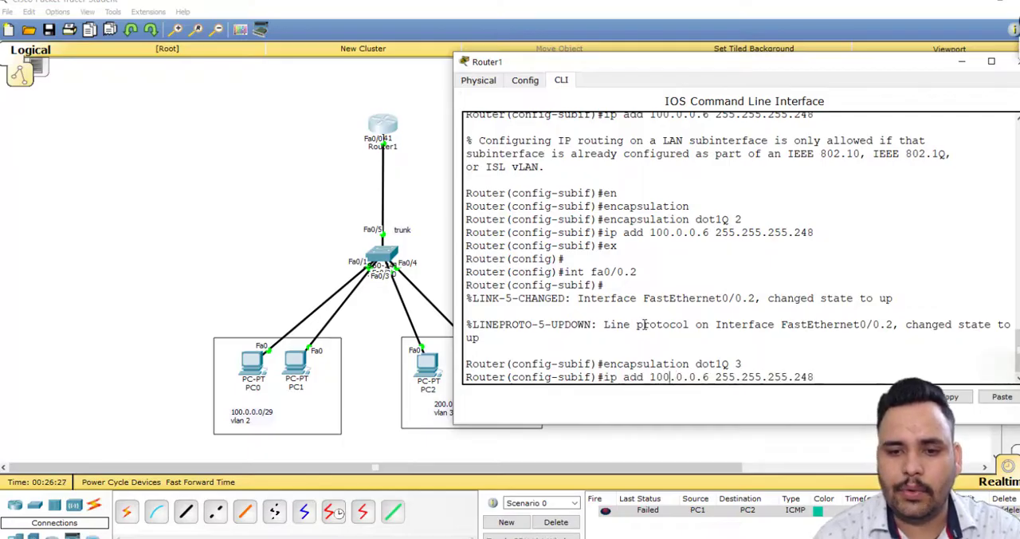
{"action": "key", "text": "Left"}
{"action": "key", "text": "Left"}
{"action": "key", "text": "Left"}
{"action": "key", "text": "Left"}
{"action": "key", "text": "Left"}
{"action": "key", "text": "Left"}
{"action": "key", "text": "Left"}
{"action": "key", "text": "Left"}
{"action": "key", "text": "Left"}
{"action": "key", "text": "Left"}
{"action": "key", "text": "Left"}
{"action": "key", "text": "Left"}
{"action": "key", "text": "Left"}
{"action": "key", "text": "Left"}
{"action": "key", "text": "Left"}
{"action": "key", "text": "Left"}
{"action": "key", "text": "Left"}
{"action": "key", "text": "Left"}
{"action": "key", "text": "Left"}
{"action": "key", "text": "Left"}
{"action": "key", "text": "BackSpace"}
{"action": "type", "text": "2"}
{"action": "key", "text": "Return"}
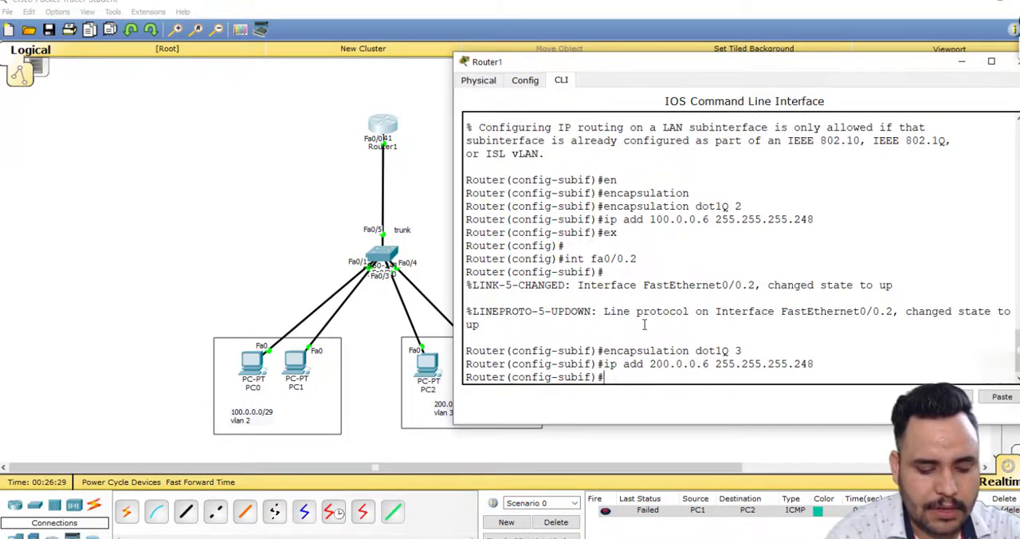
Show the command history with do sh his and review the subinterface and encapsulation commands.
{"action": "type", "text": "do sh his"}
{"action": "key", "text": "Return"}
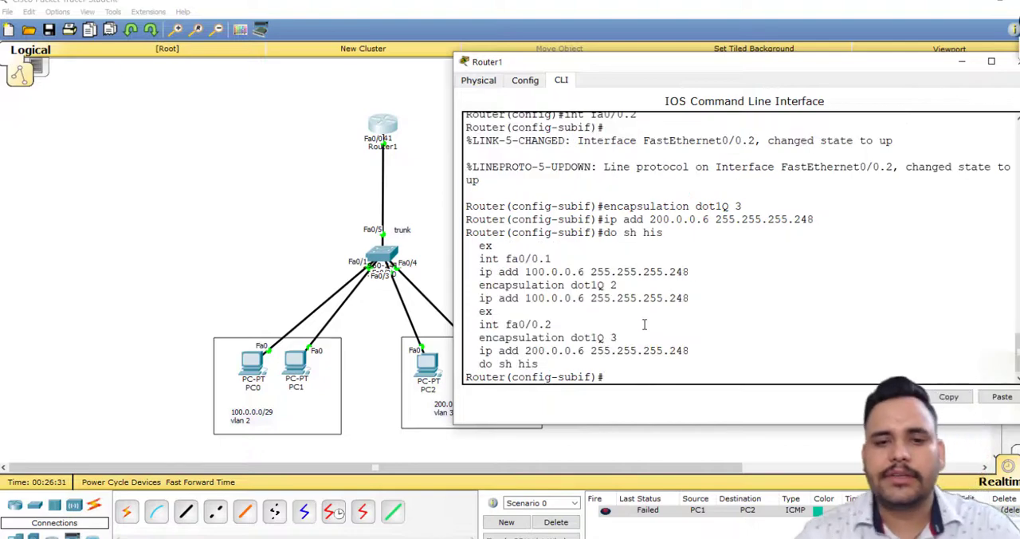
{"action": "left_click_drag", "start_coordinate": [471, 253], "coordinate": [730, 350]}
{"action": "left_click", "coordinate": [732, 324]}
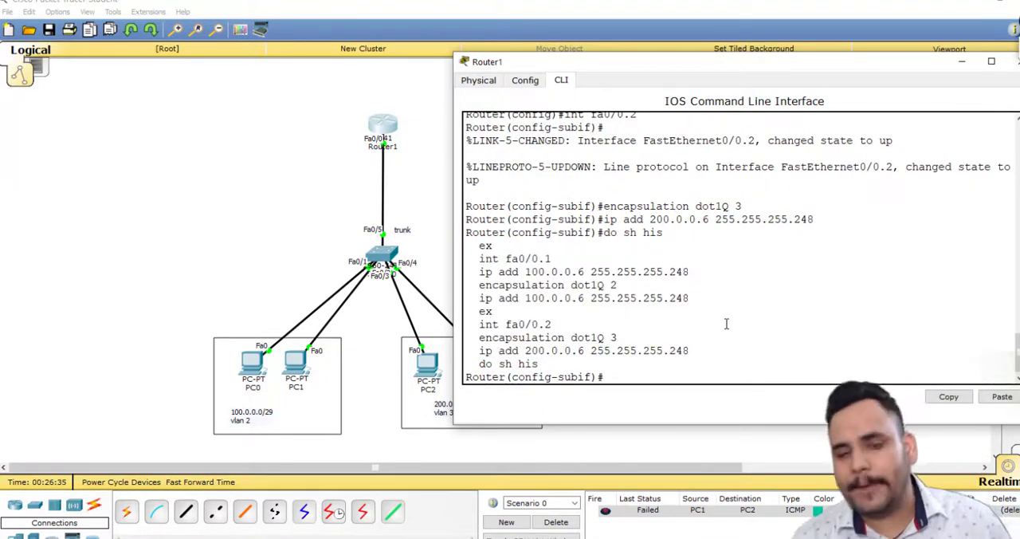
{"action": "left_click_drag", "start_coordinate": [481, 340], "coordinate": [619, 340]}
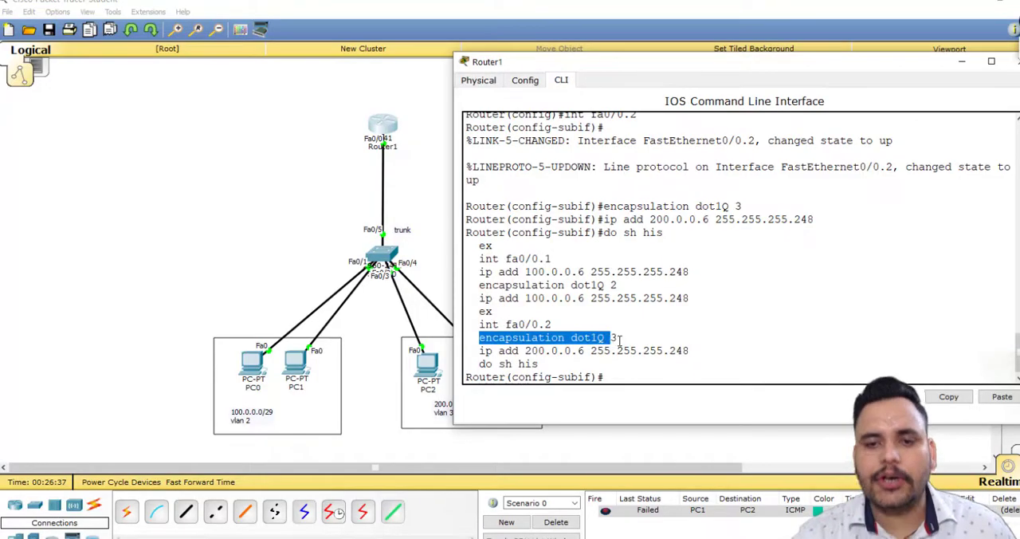
Return to the topology and test connectivity with a simple PDU from PC0 to Router1.
{"action": "left_click", "coordinate": [310, 209]}
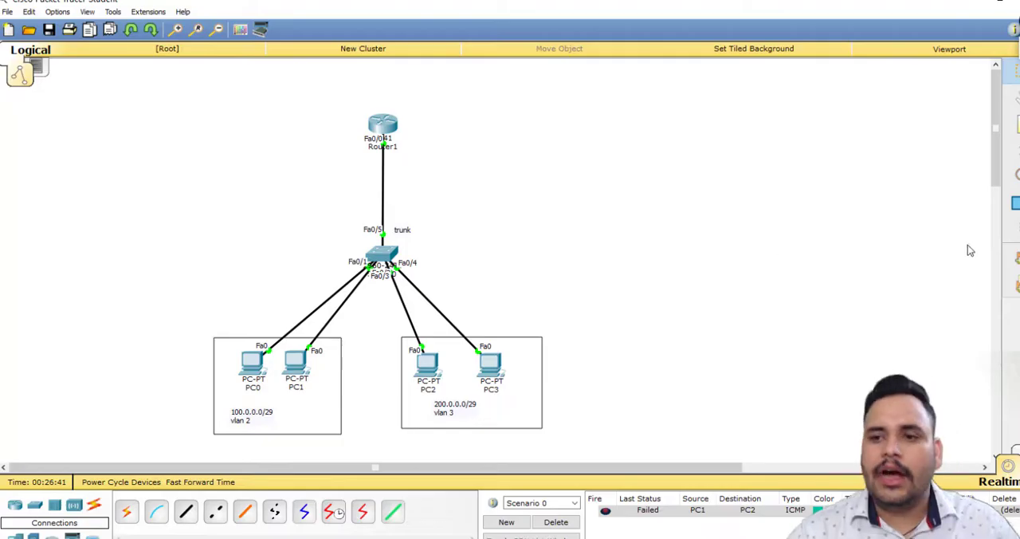
{"action": "left_click", "coordinate": [1015, 256]}
{"action": "left_click", "coordinate": [253, 364]}
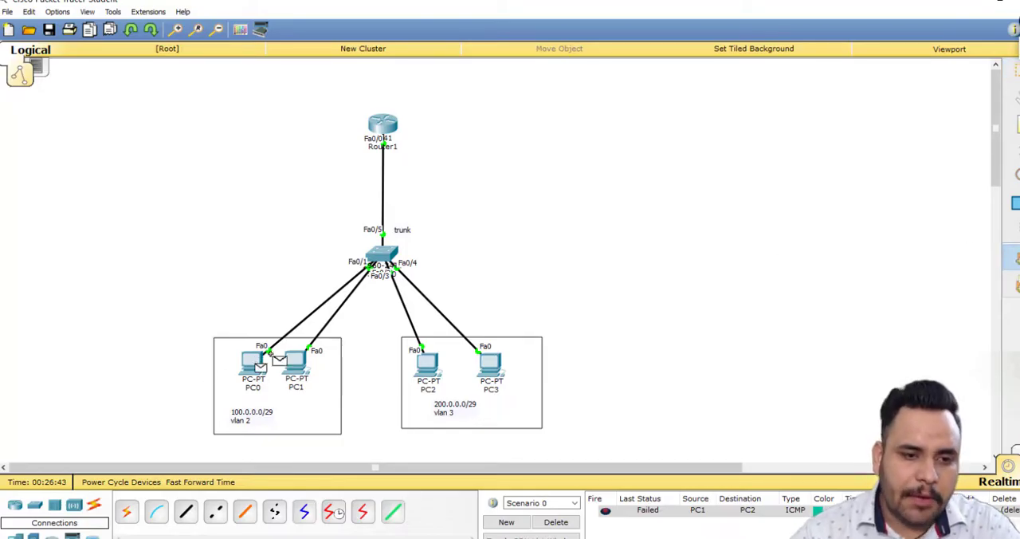
{"action": "left_click", "coordinate": [381, 126]}
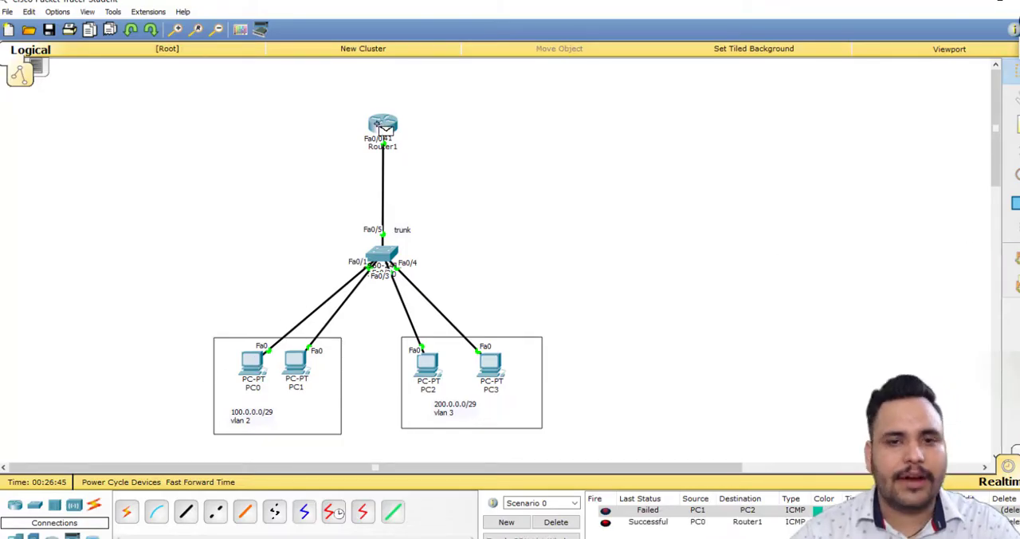
Delete the current PDU scenario and test connectivity with a simple PDU from PC3 to Router1.
{"action": "left_click", "coordinate": [555, 522]}
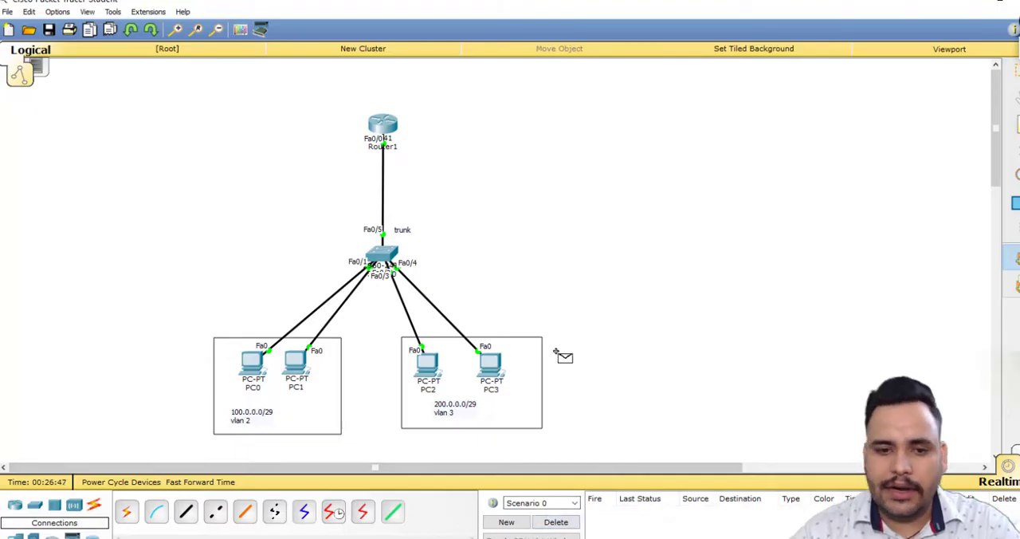
{"action": "left_click", "coordinate": [491, 365]}
{"action": "left_click", "coordinate": [382, 128]}
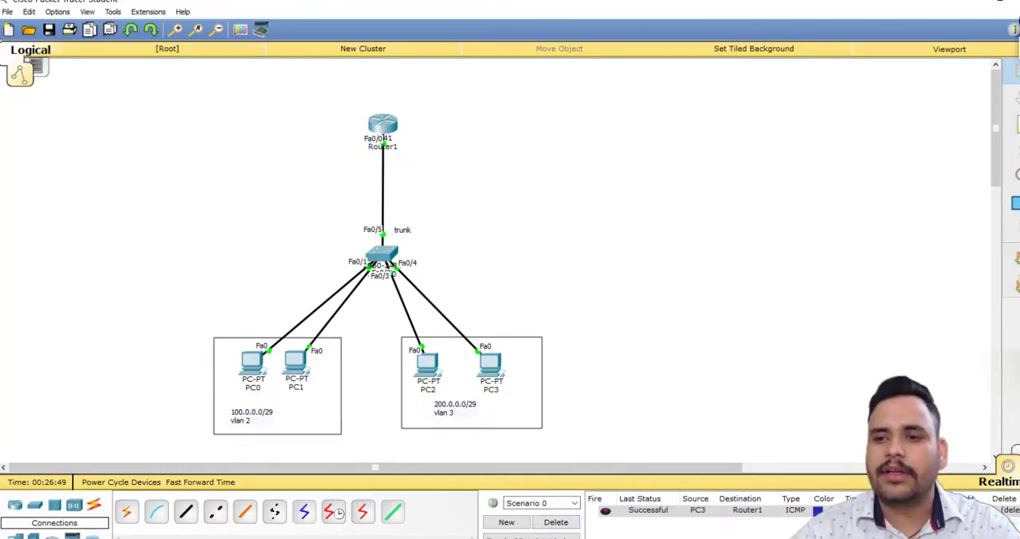
Test inter-VLAN connectivity by sending a simple PDU from PC0 to PC2.
{"action": "left_click", "coordinate": [1011, 256]}
{"action": "left_click", "coordinate": [260, 368]}
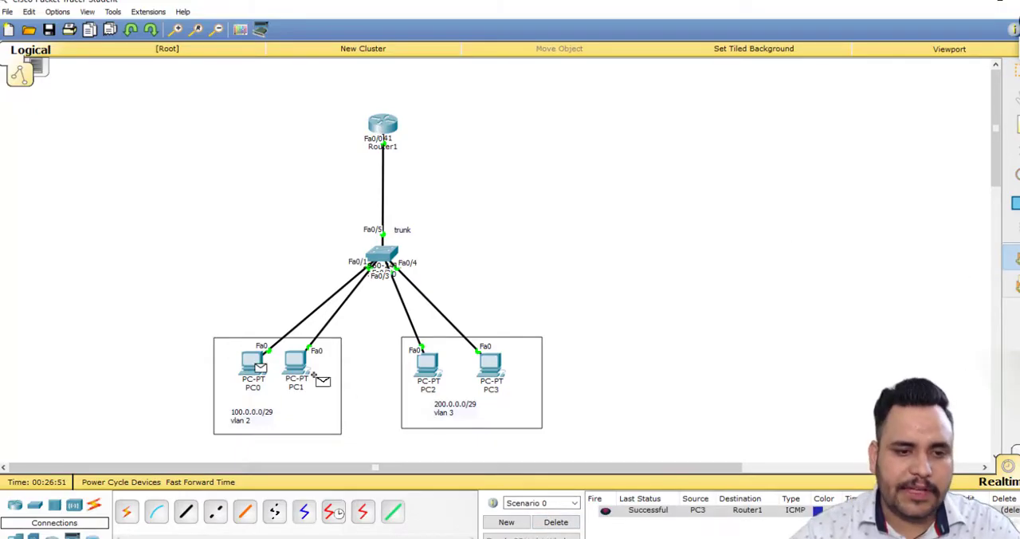
{"action": "left_click", "coordinate": [424, 367]}
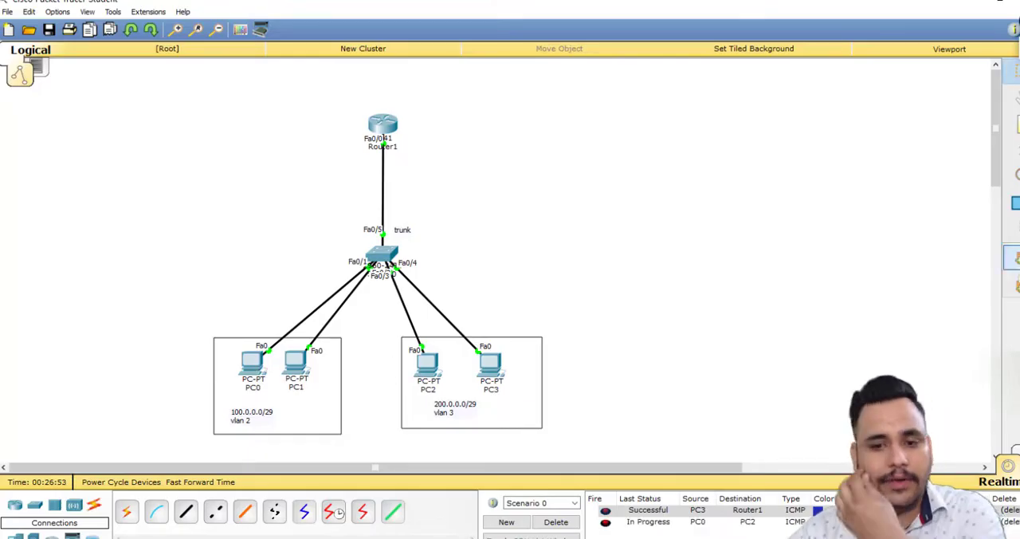
Delete the current PDU scenario and repeat the simple PDU test from PC0 to PC2.
{"action": "left_click", "coordinate": [555, 522]}
{"action": "left_click", "coordinate": [255, 367]}
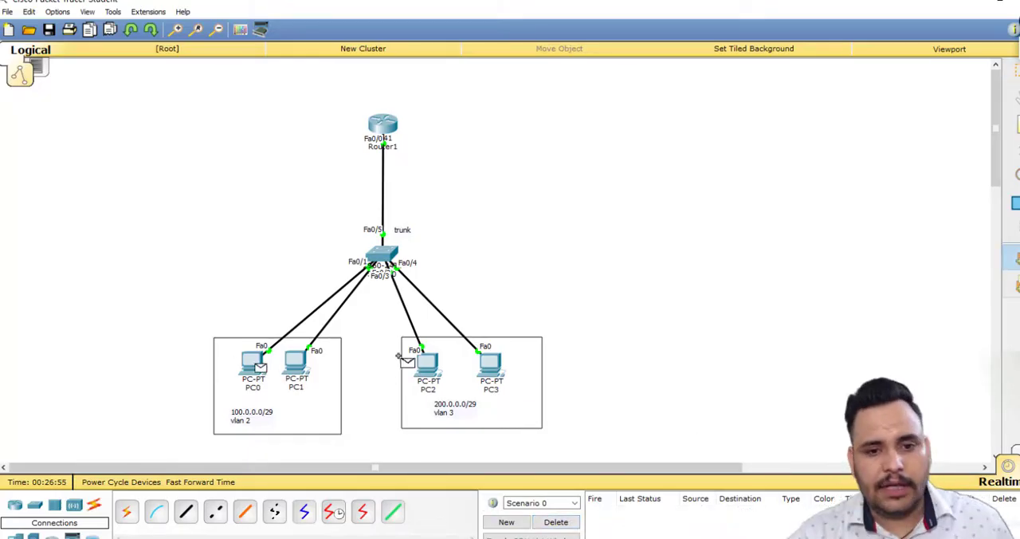
{"action": "left_click", "coordinate": [428, 365]}
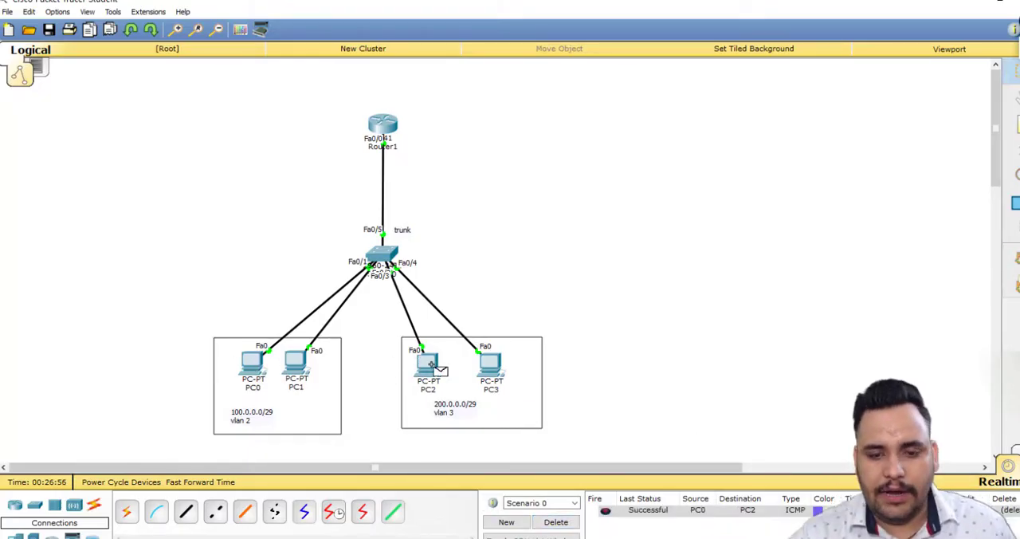
Clear the PDU scenario, switch to Simulation mode without the event list panel, and add a simple PDU from PC0 to PC2.
{"action": "left_click", "coordinate": [562, 522]}
{"action": "left_click", "coordinate": [1016, 453]}
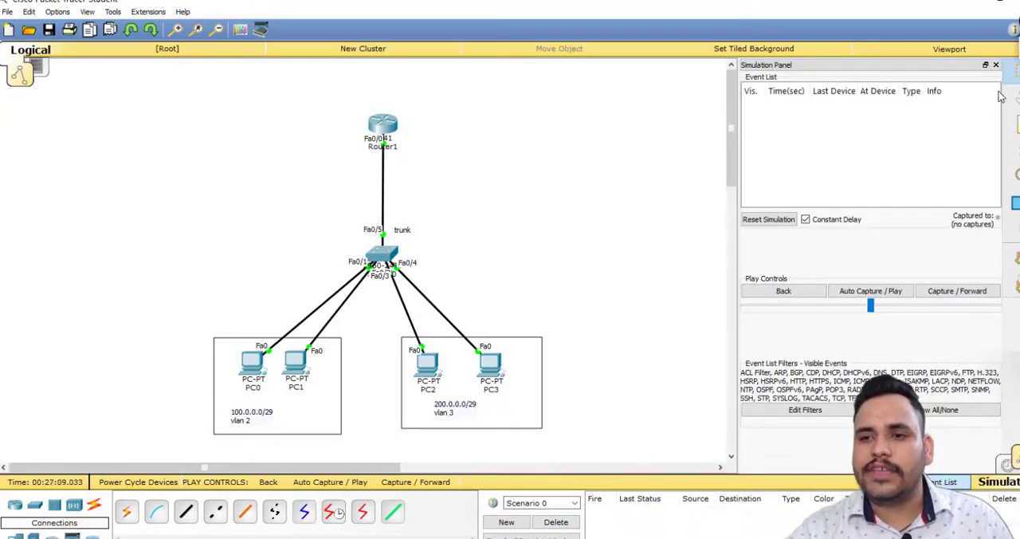
{"action": "left_click", "coordinate": [996, 65]}
{"action": "left_click", "coordinate": [1013, 258]}
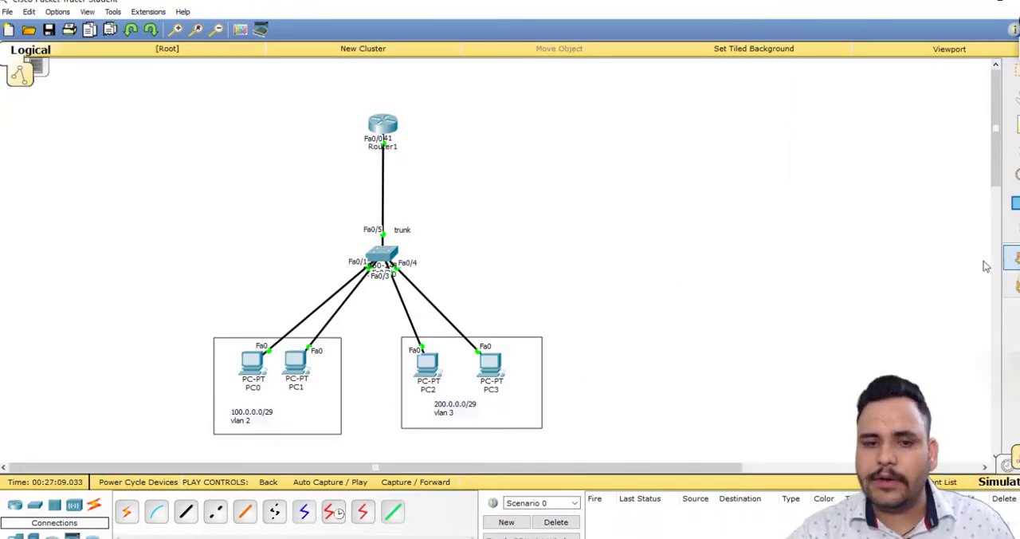
{"action": "left_click", "coordinate": [253, 365]}
{"action": "left_click", "coordinate": [429, 366]}
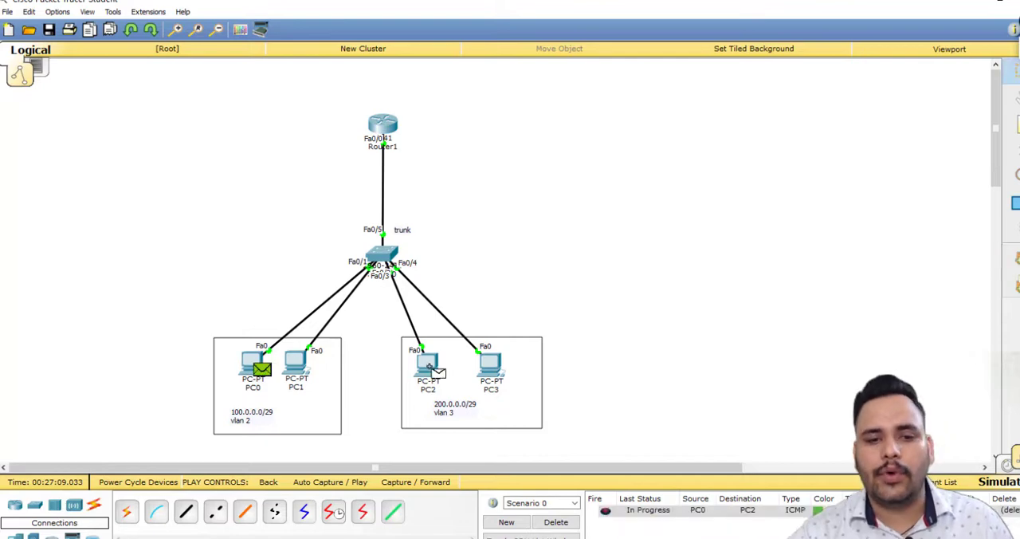
Advance the simulation one capture at a time to trace the PDU from PC0 through Router1 to PC2 and back.
{"action": "left_click", "coordinate": [422, 482]}
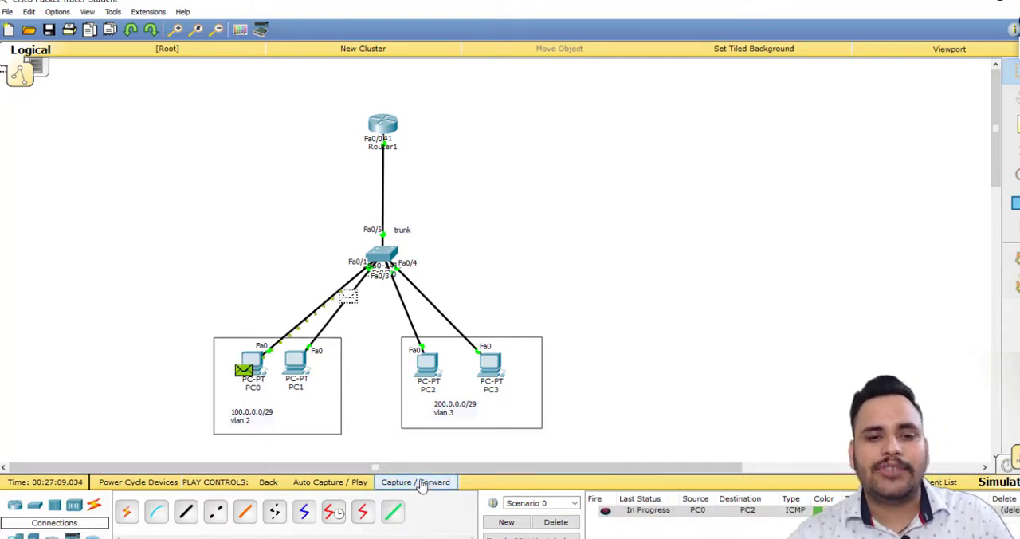
{"action": "left_click", "coordinate": [422, 482]}
{"action": "left_click", "coordinate": [423, 482]}
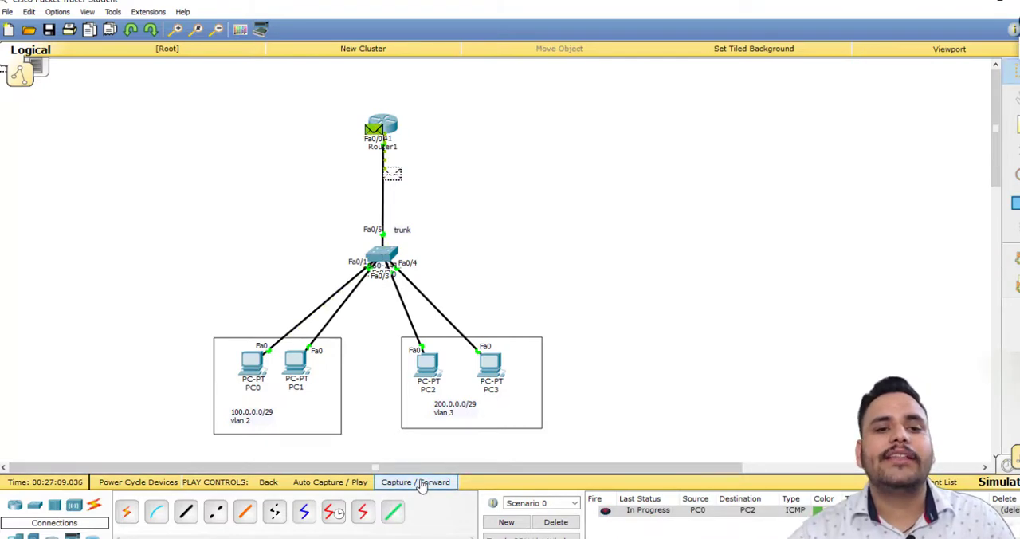
{"action": "left_click", "coordinate": [422, 482]}
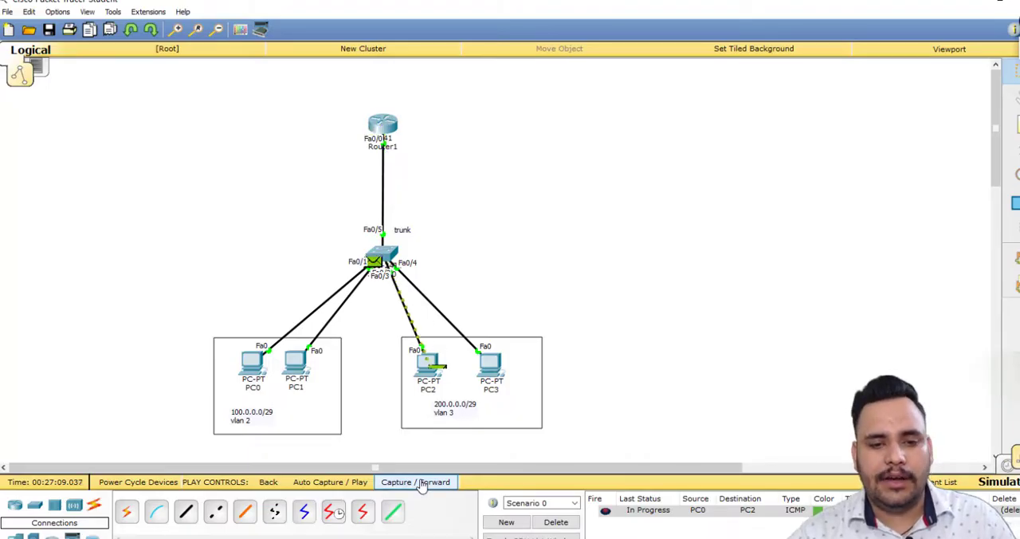
{"action": "left_click", "coordinate": [422, 482]}
{"action": "left_click", "coordinate": [422, 482]}
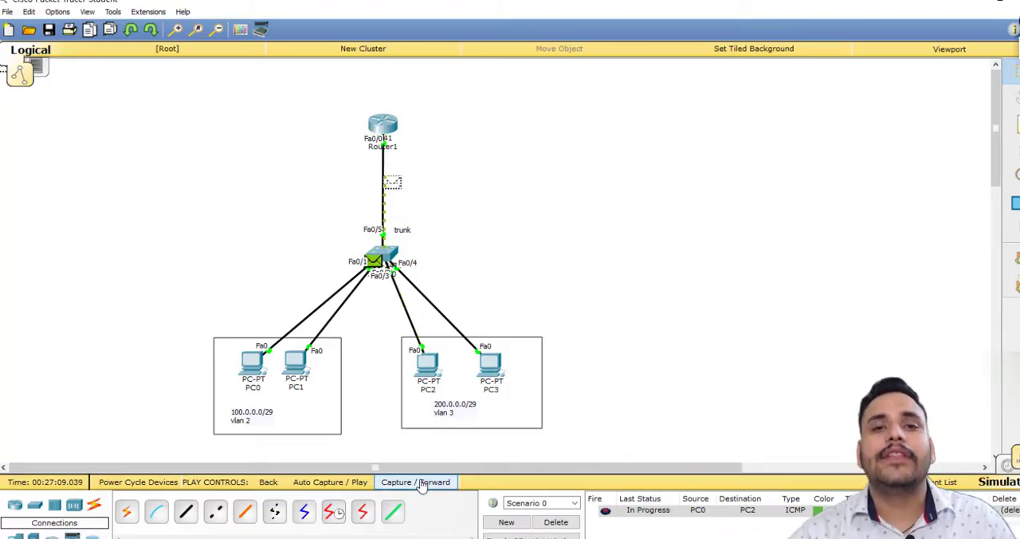
{"action": "left_click", "coordinate": [422, 482]}
{"action": "left_click", "coordinate": [422, 482]}
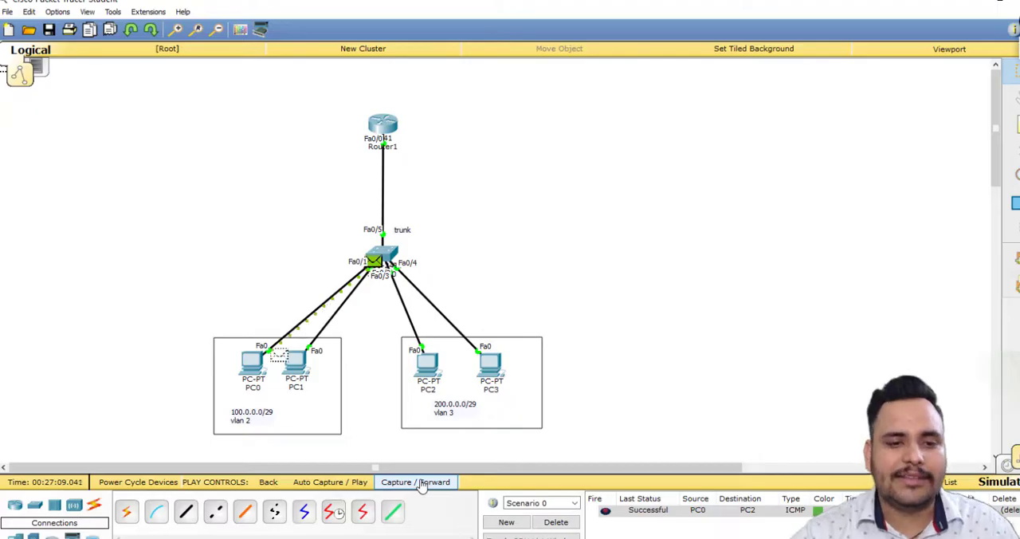